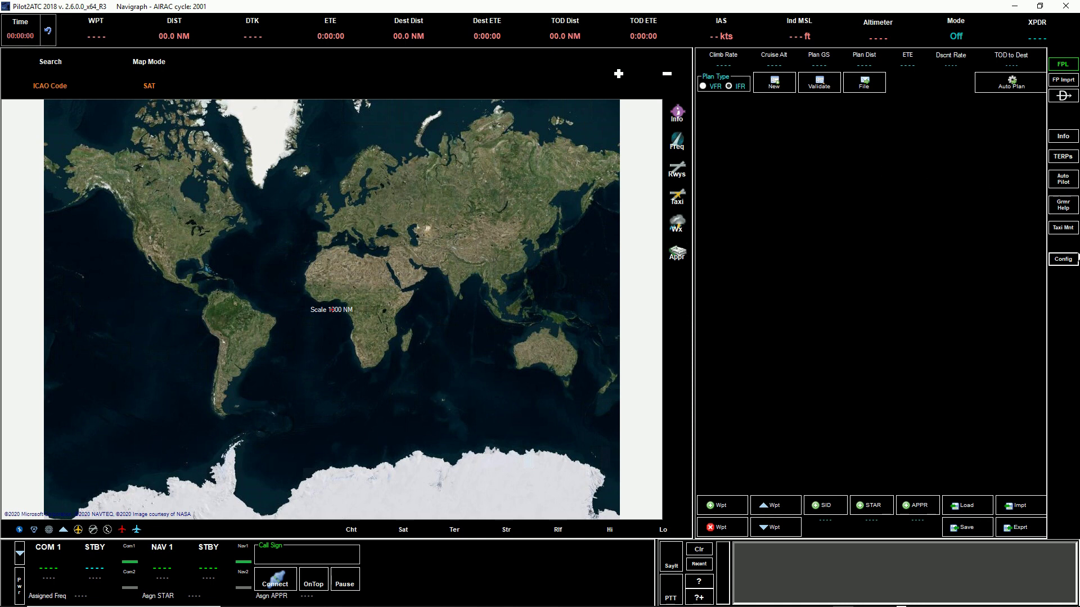
Open the Pilot2ATC configuration window, bring it fully into view, then close it
click(1062, 259)
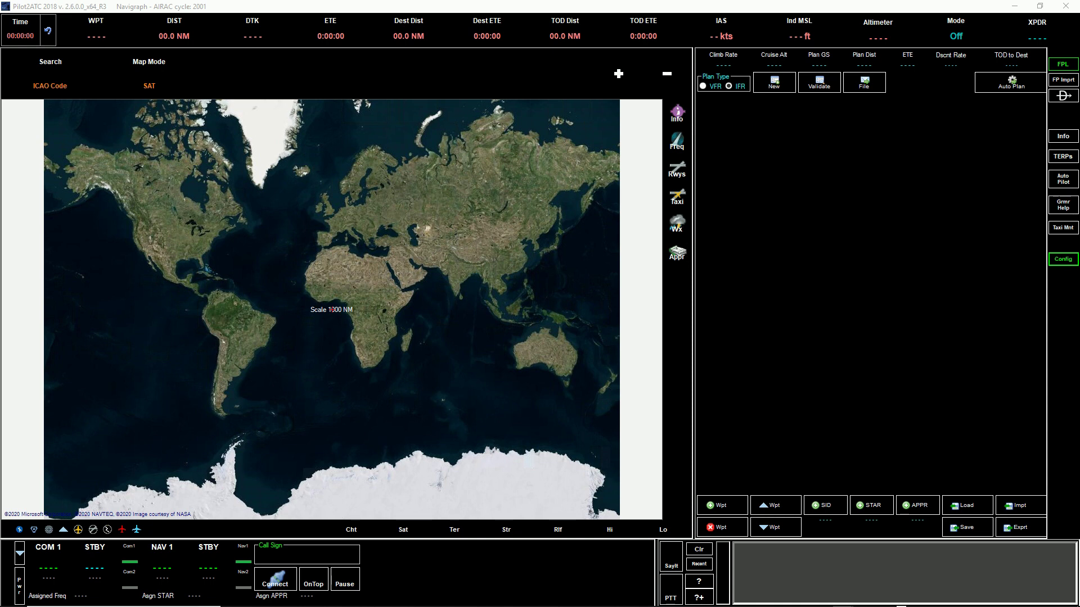
drag(1075, 43, 723, 41)
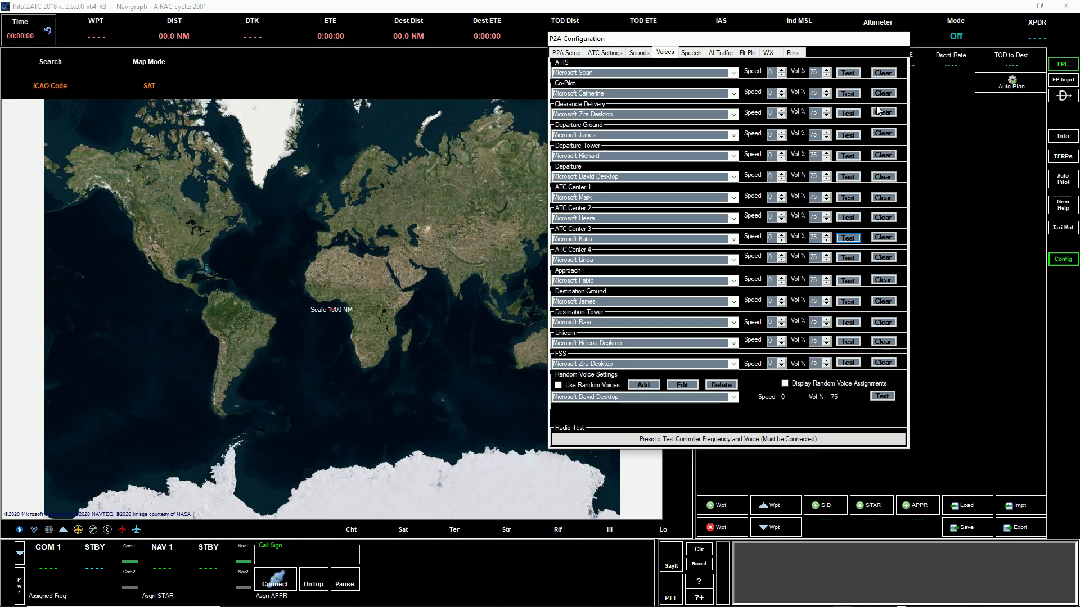
click(478, 300)
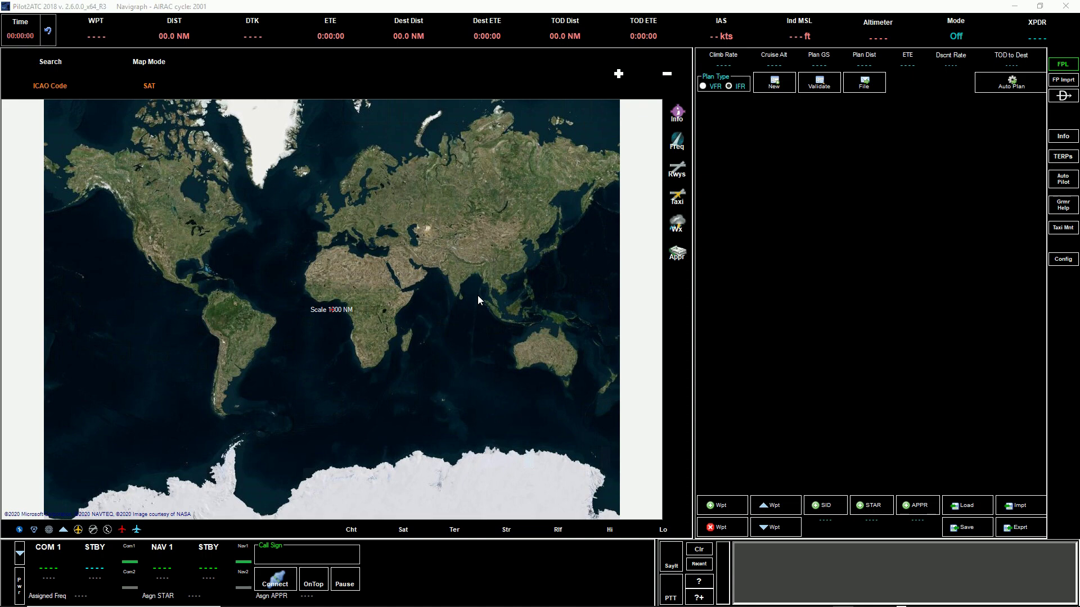
Open Windows Settings to the Language page under Time & Language
key(super+i)
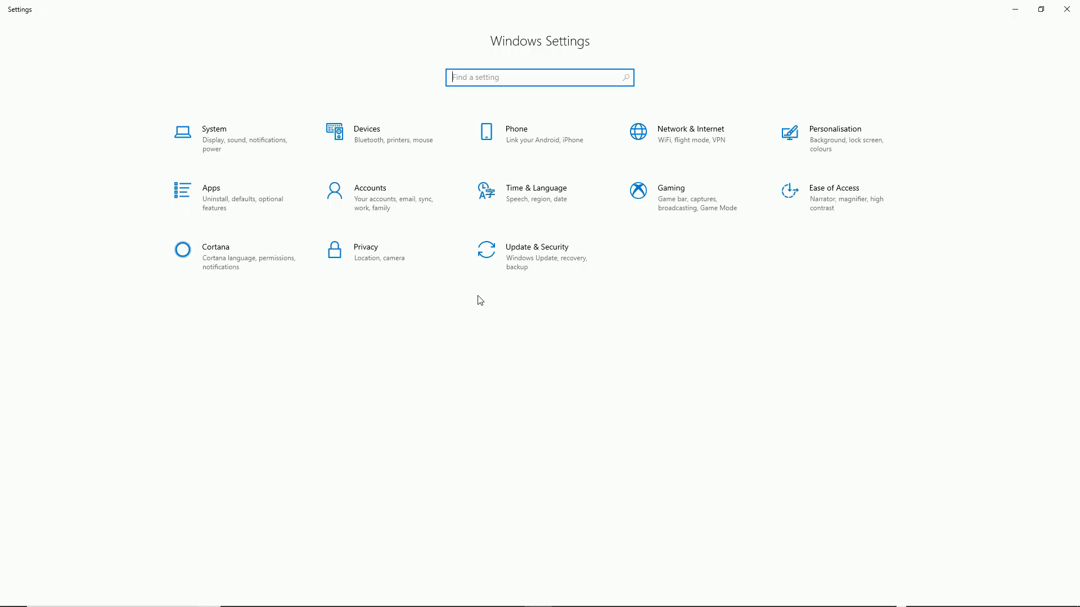
click(519, 193)
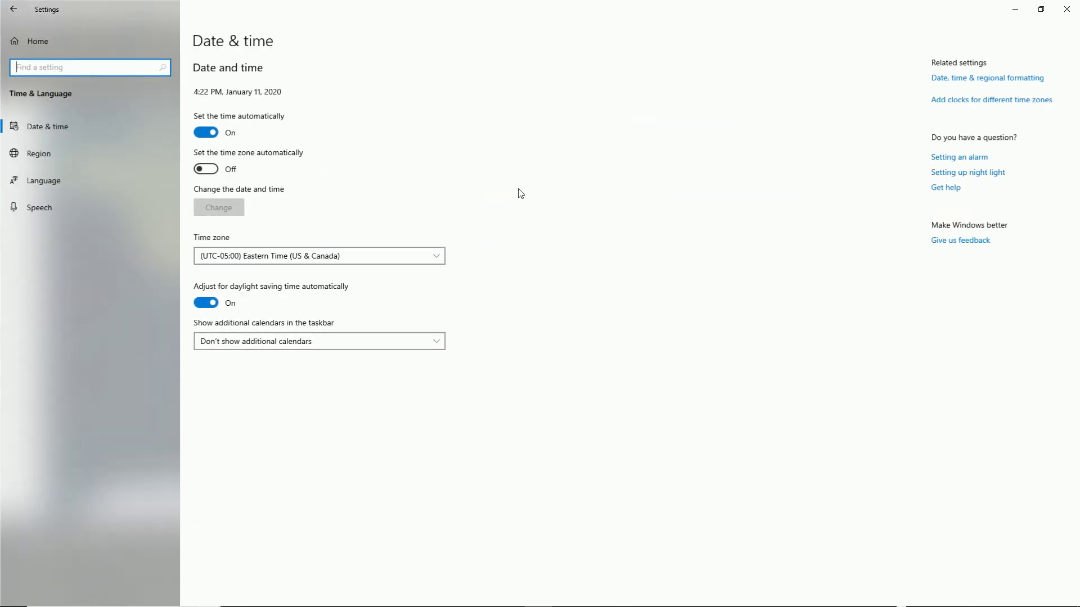
click(37, 183)
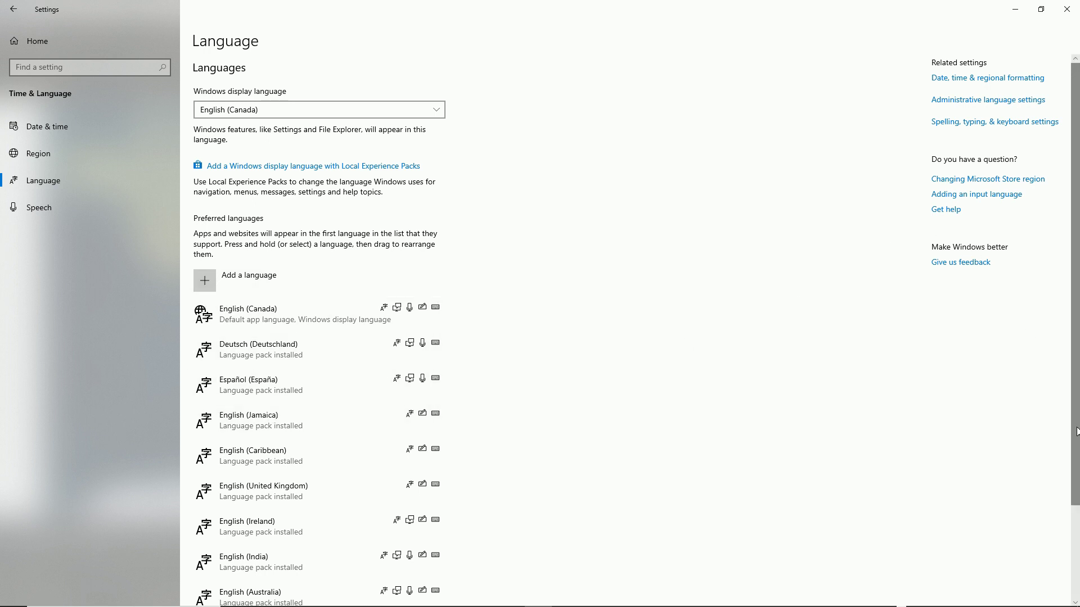
mouse_move(1077, 432)
mouse_down()
mouse_move(1076, 508)
mouse_move(1076, 432)
mouse_up()
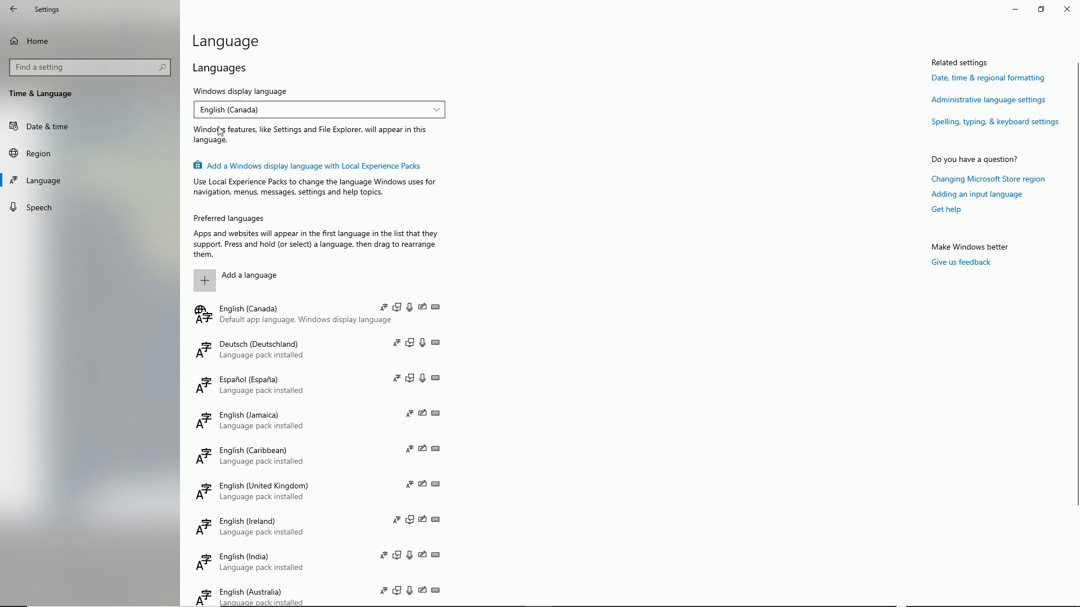
Add a language, search 'English', and scroll through the available English variants
click(211, 278)
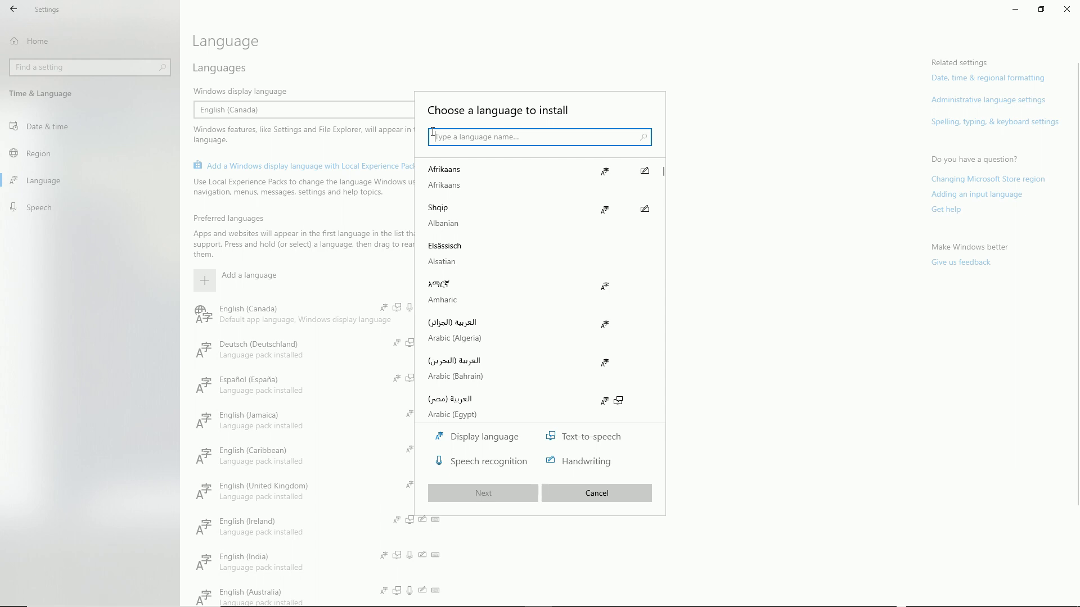
text(Englis)
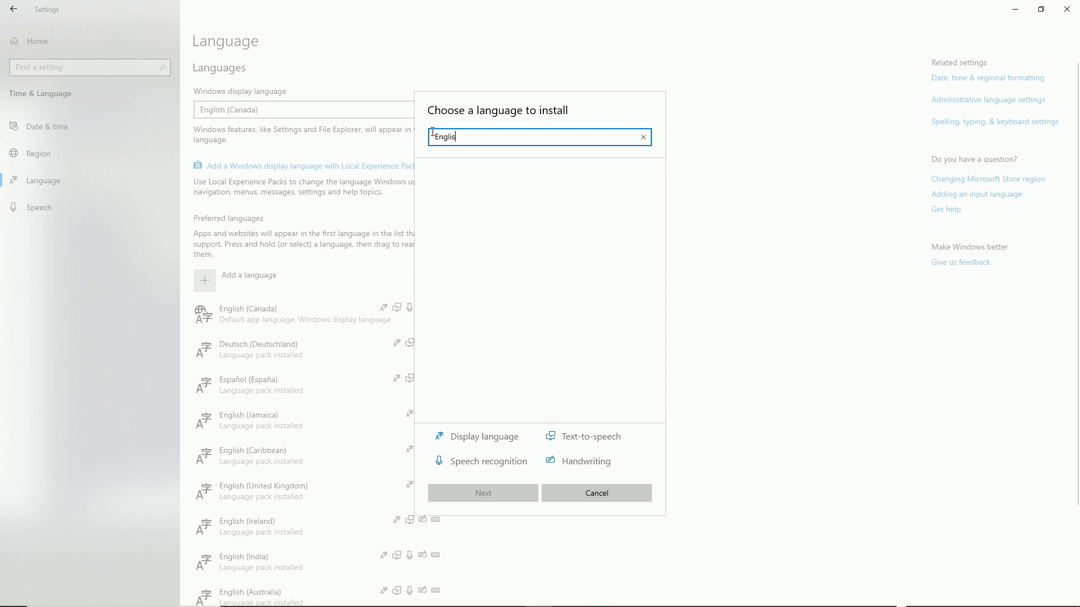
text(h)
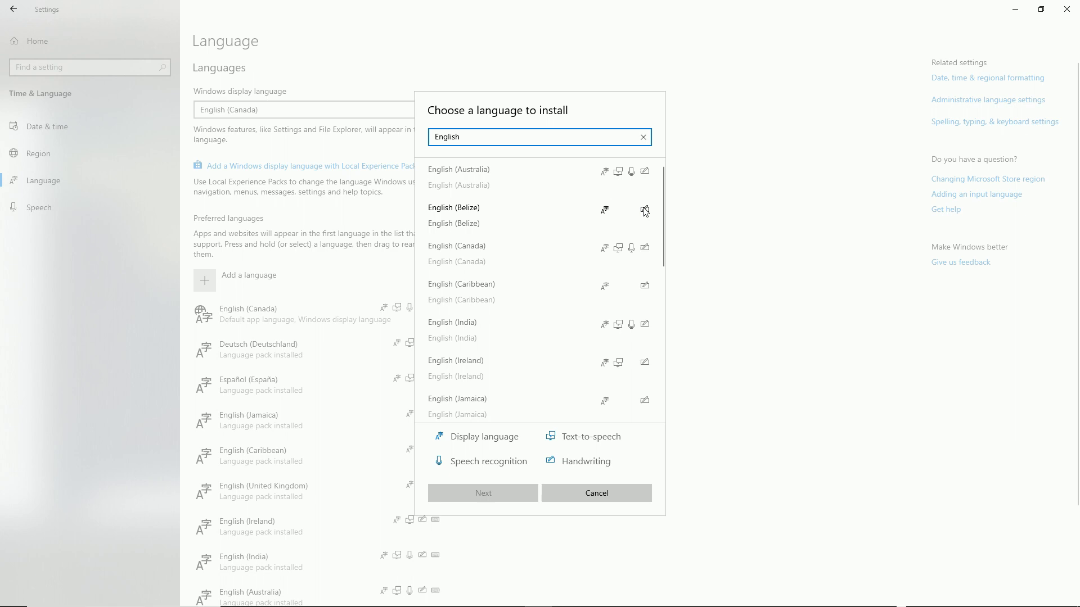
drag(660, 207, 682, 248)
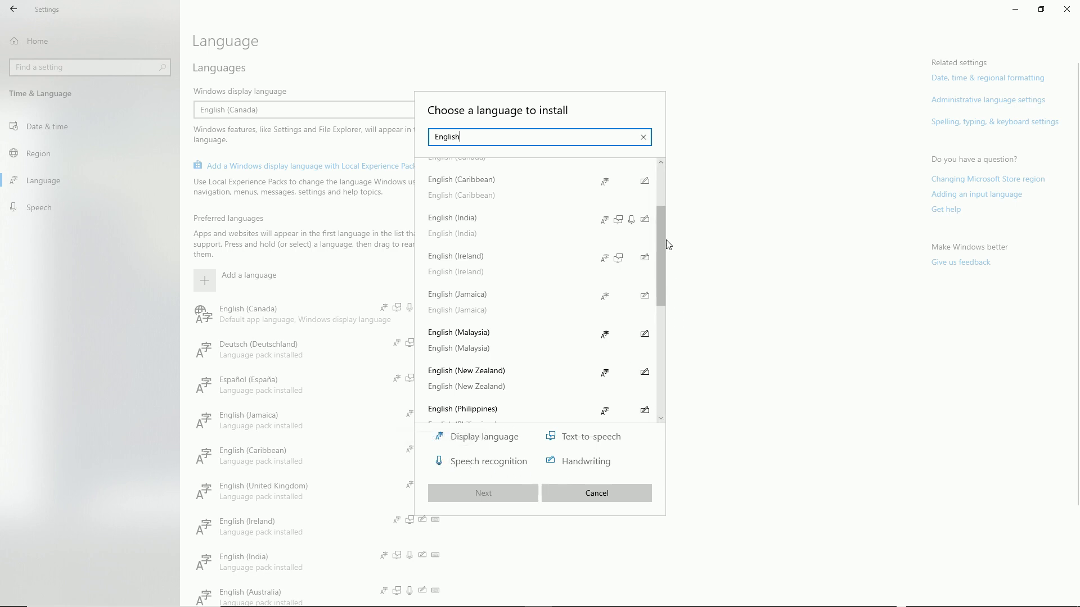
drag(661, 231, 693, 336)
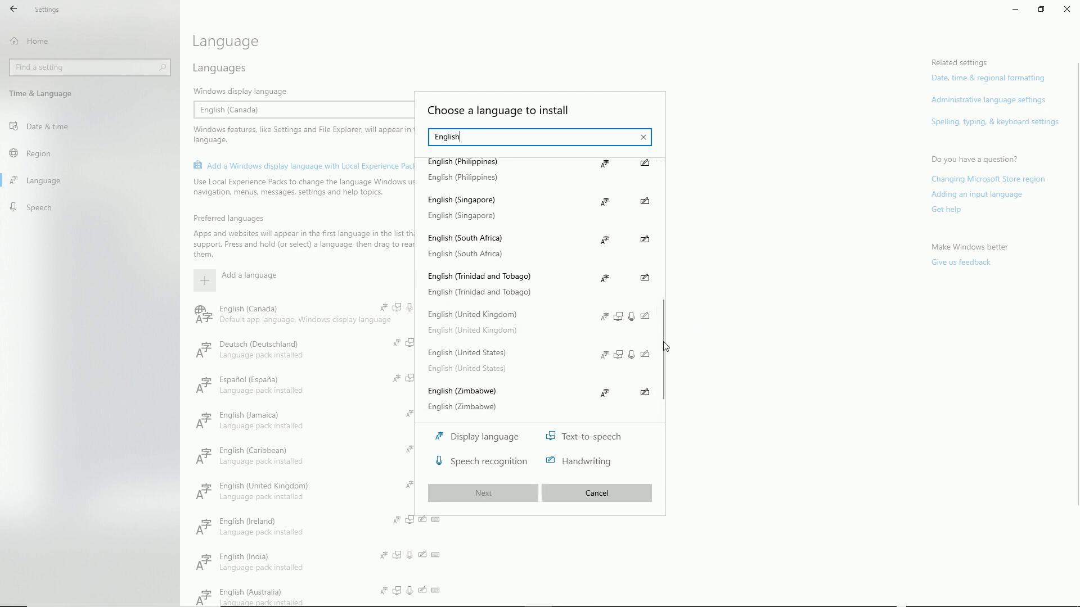
drag(660, 341, 676, 202)
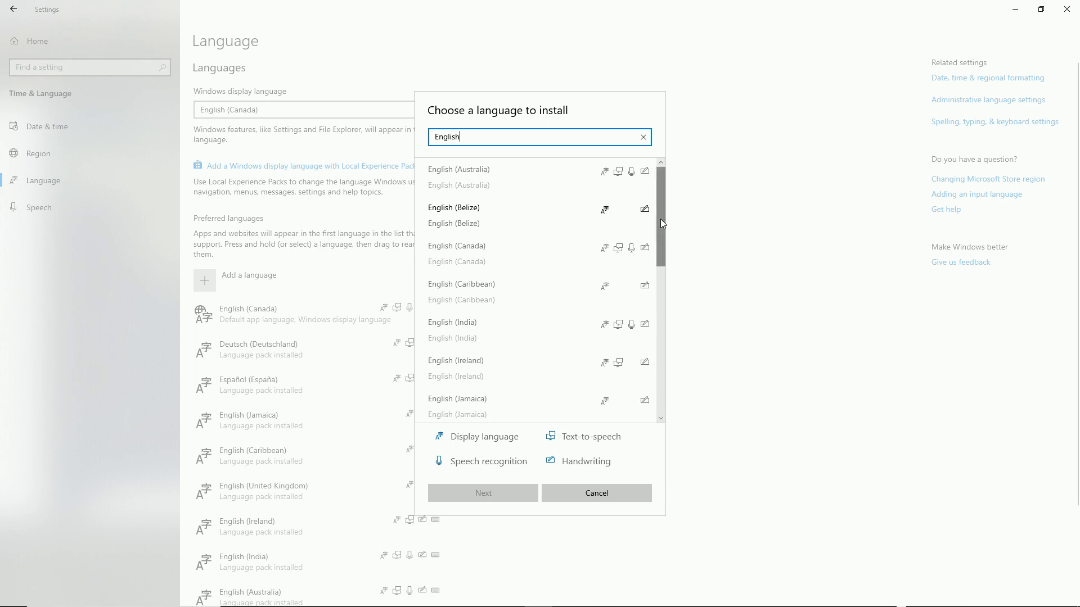
drag(662, 223, 681, 385)
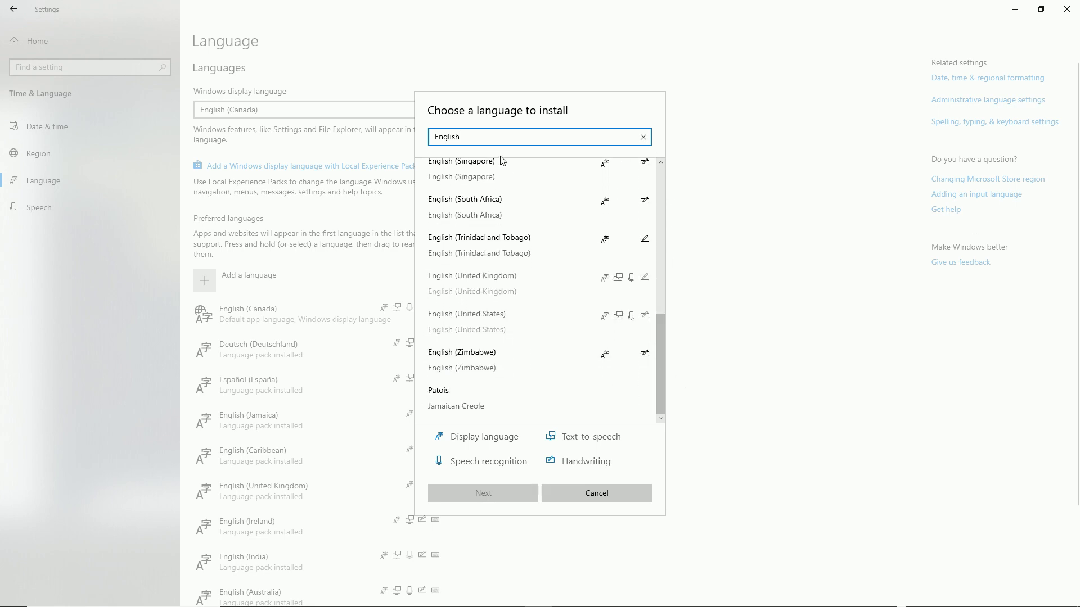
drag(477, 136, 417, 136)
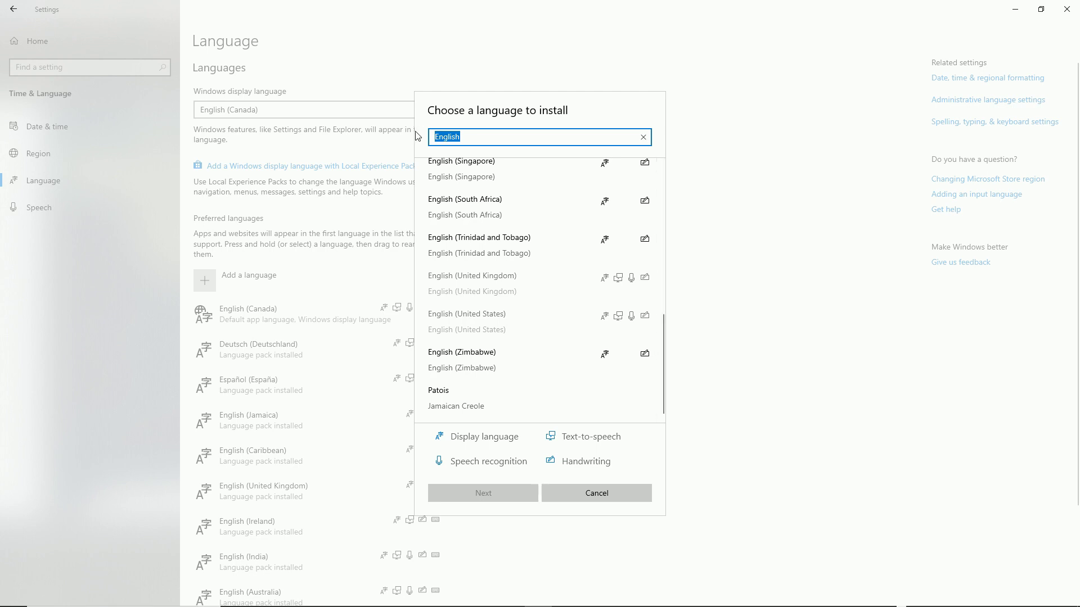
Search 'French' and install Français (Canada) with handwriting unchecked
text(Fren)
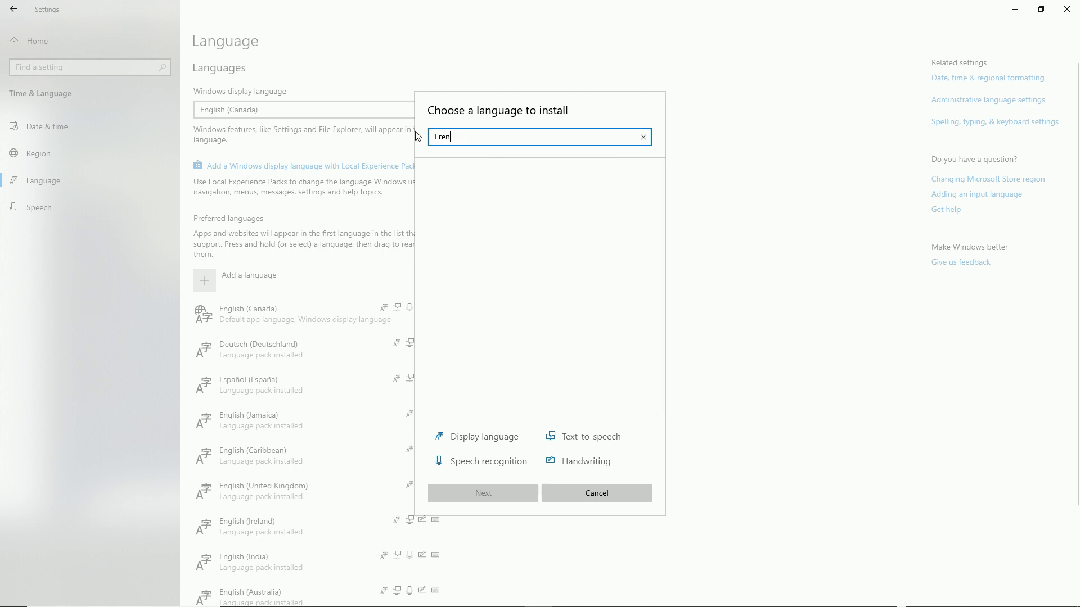
text(ch)
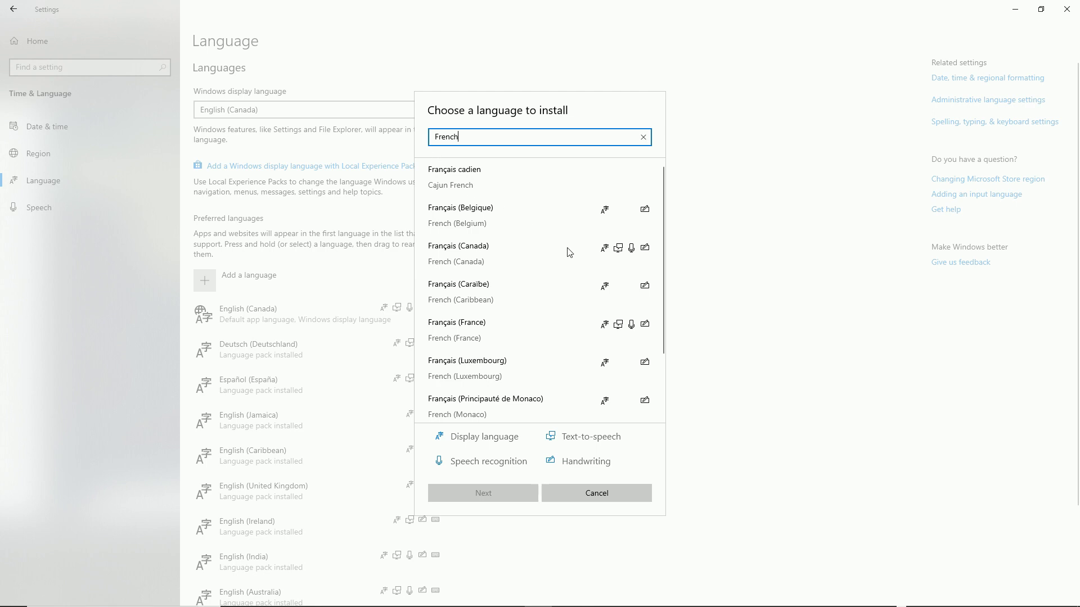
click(526, 253)
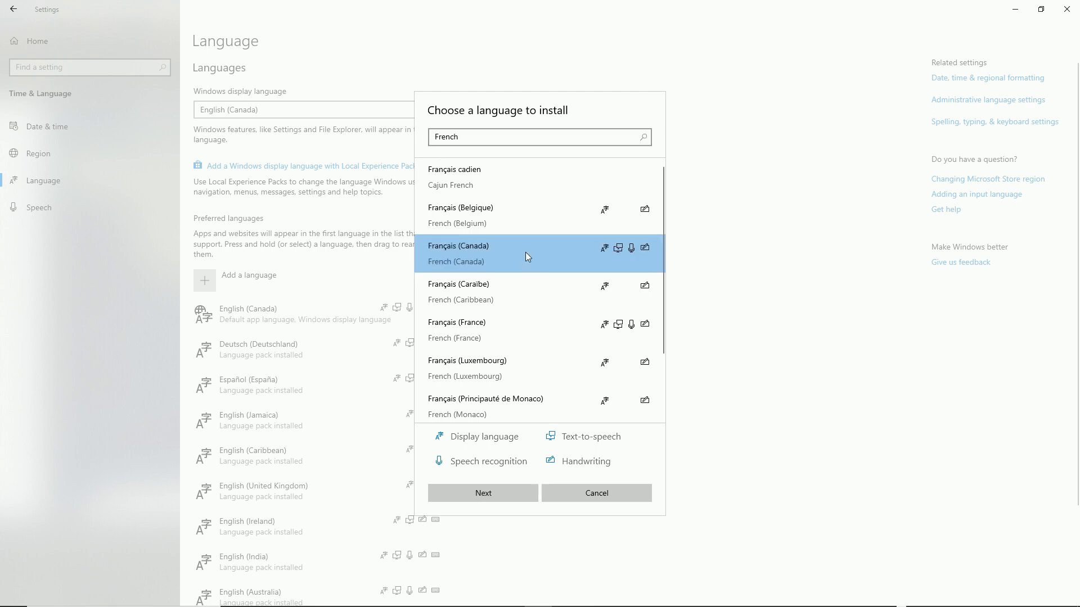
click(490, 493)
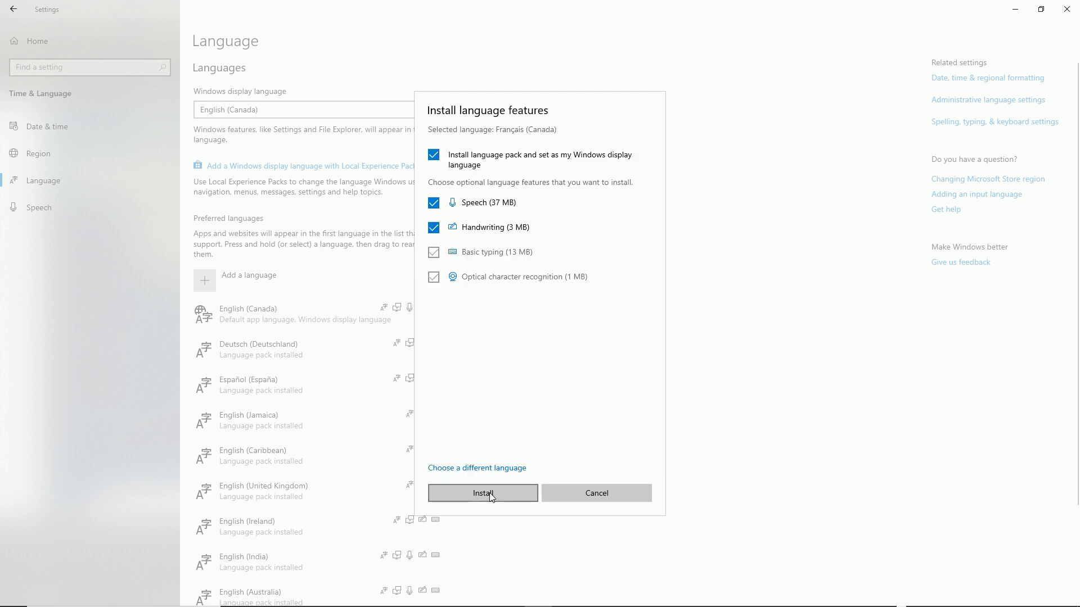
click(434, 227)
click(489, 493)
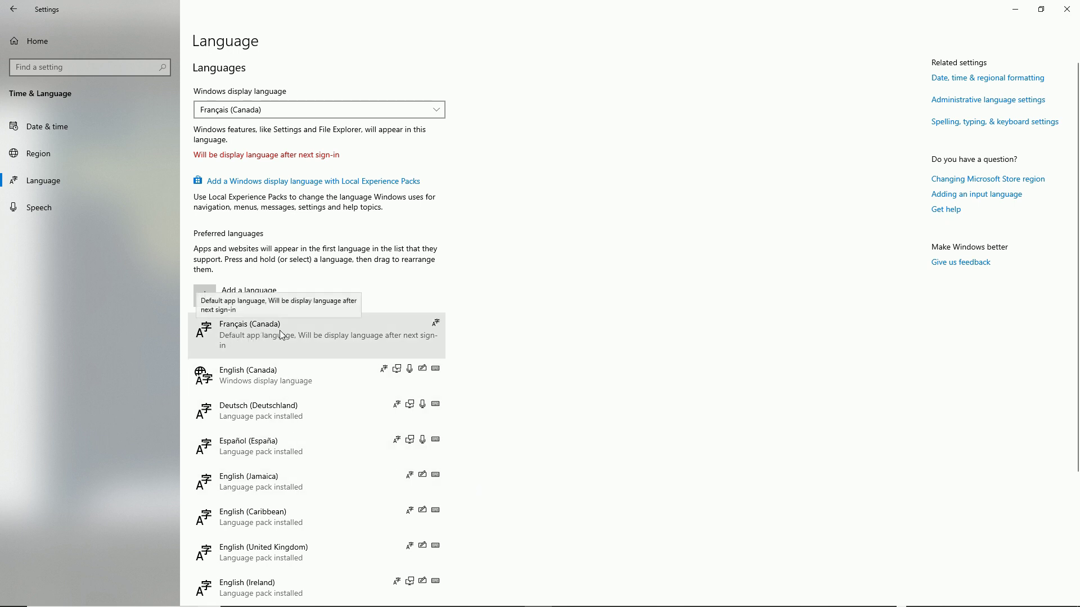
Close Settings and launch Registry Editor by searching 'regedit' in Windows search
click(1064, 13)
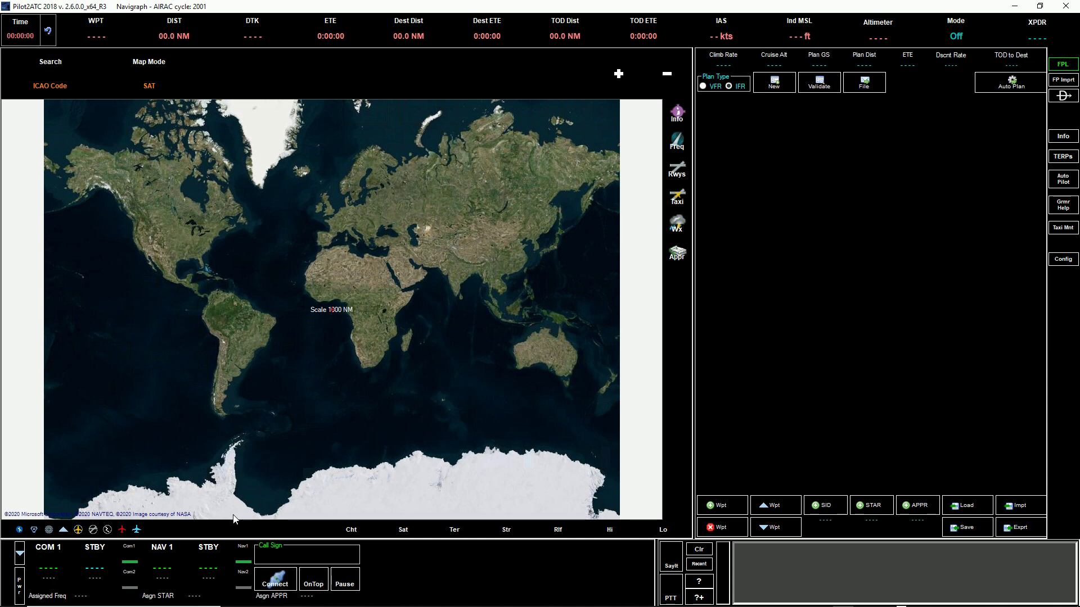
mouse_move(76, 604)
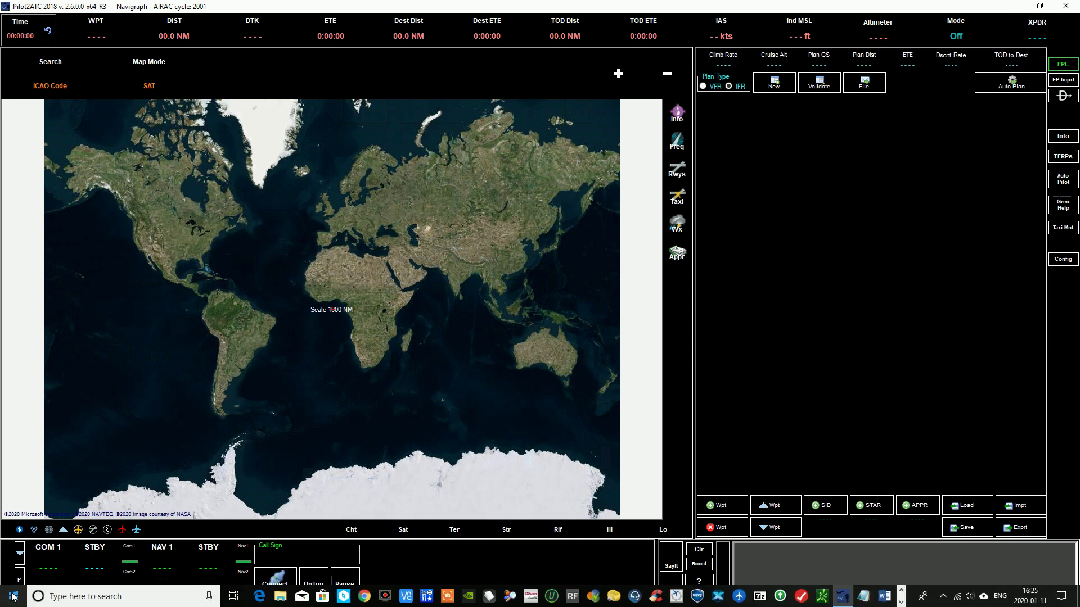
click(76, 596)
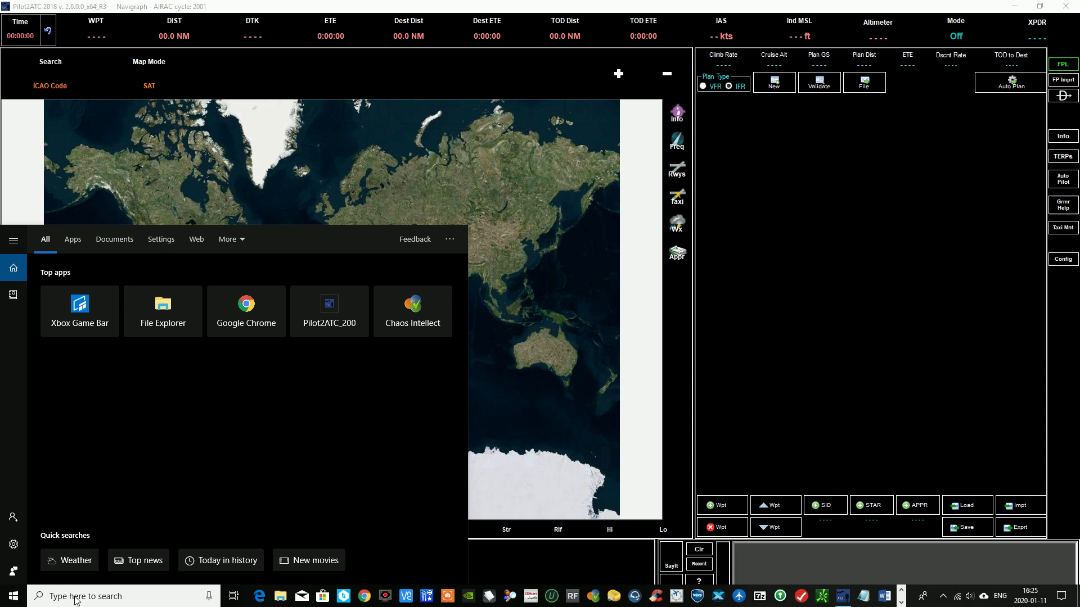
text(regedit)
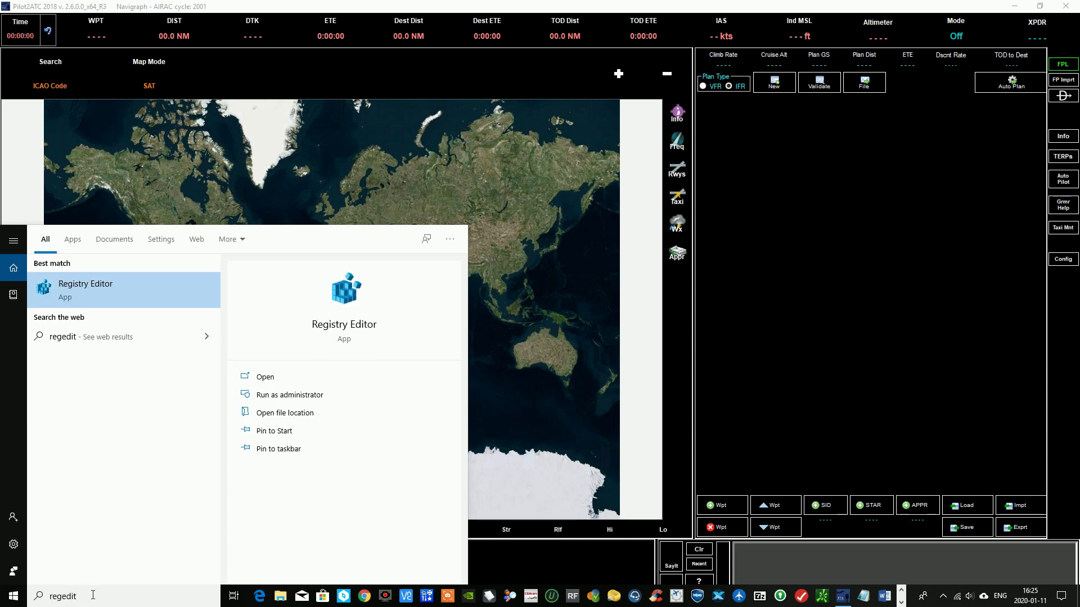
key(Return)
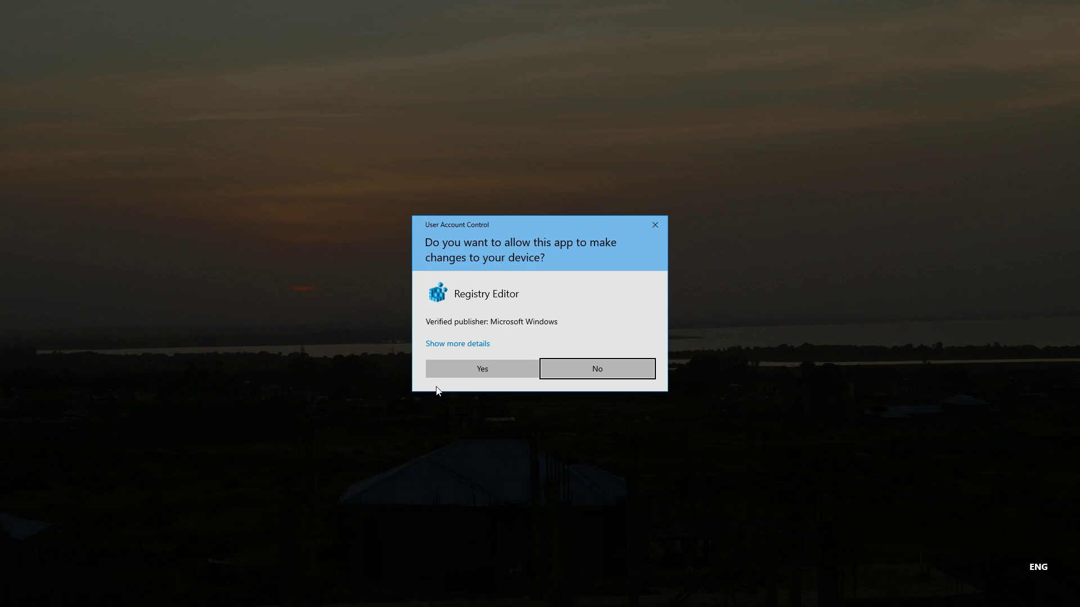
Approve the UAC prompt and select the MSTTS_V110_frCA_ClaudeM voice token key
click(462, 368)
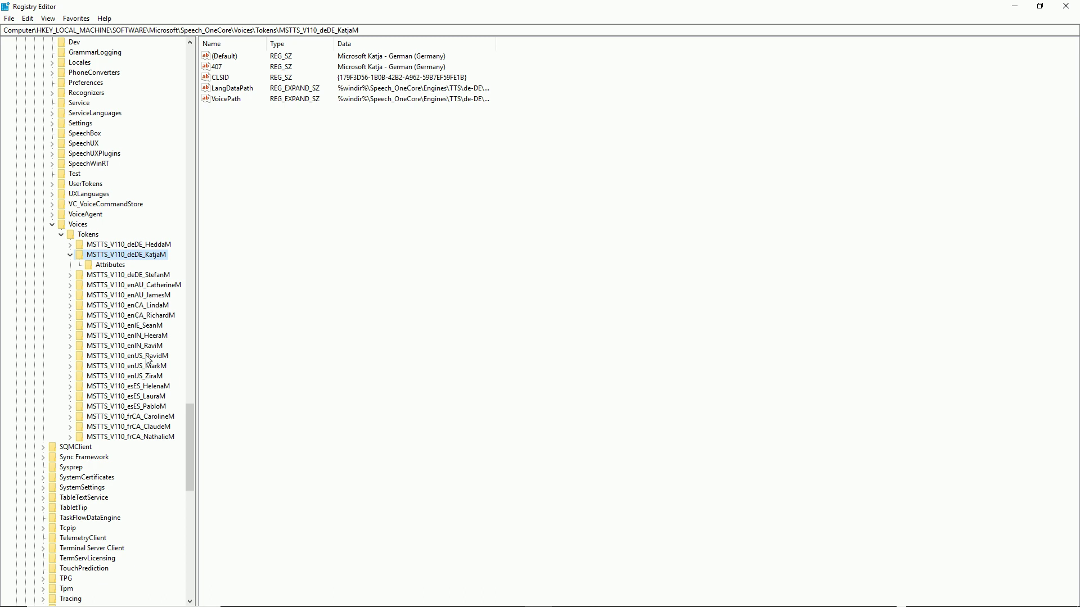
click(133, 427)
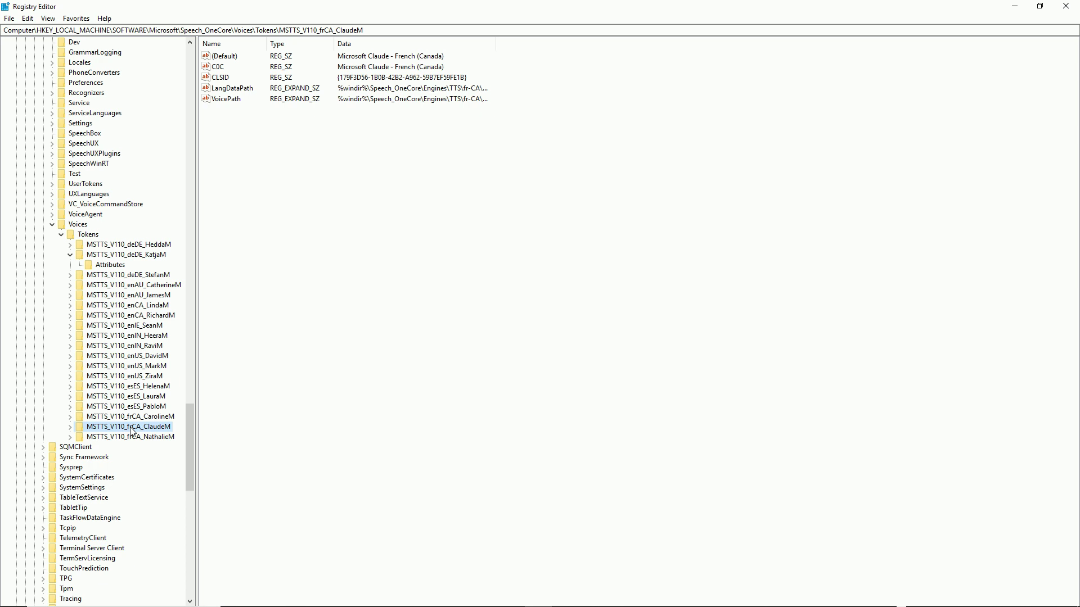
scroll(132, 431, up, 1)
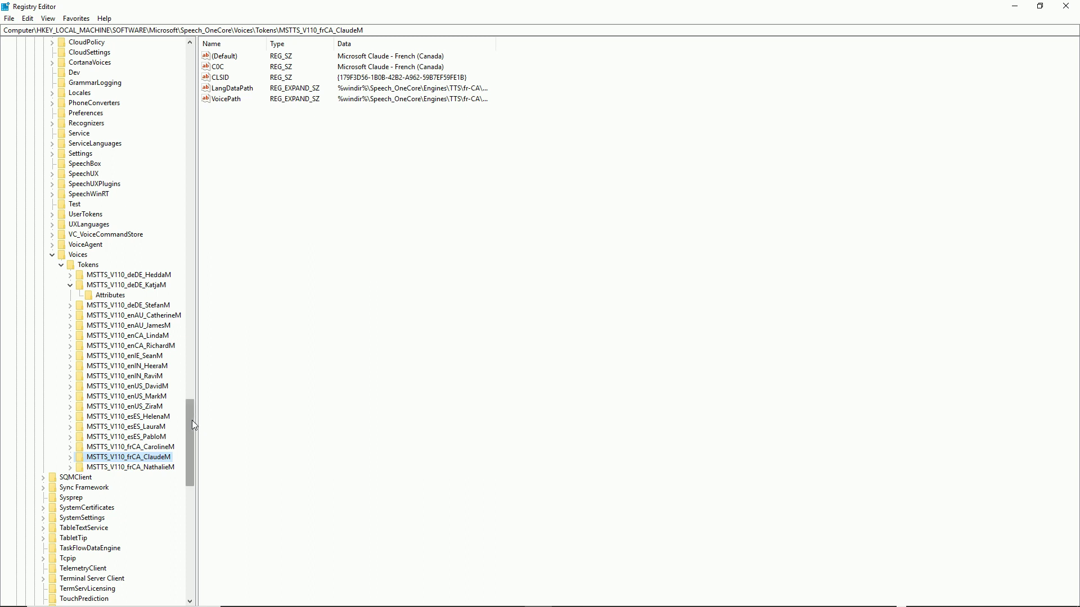
Export the ClaudeM voice key as 'Claude' into the Downloads folder
right_click(134, 462)
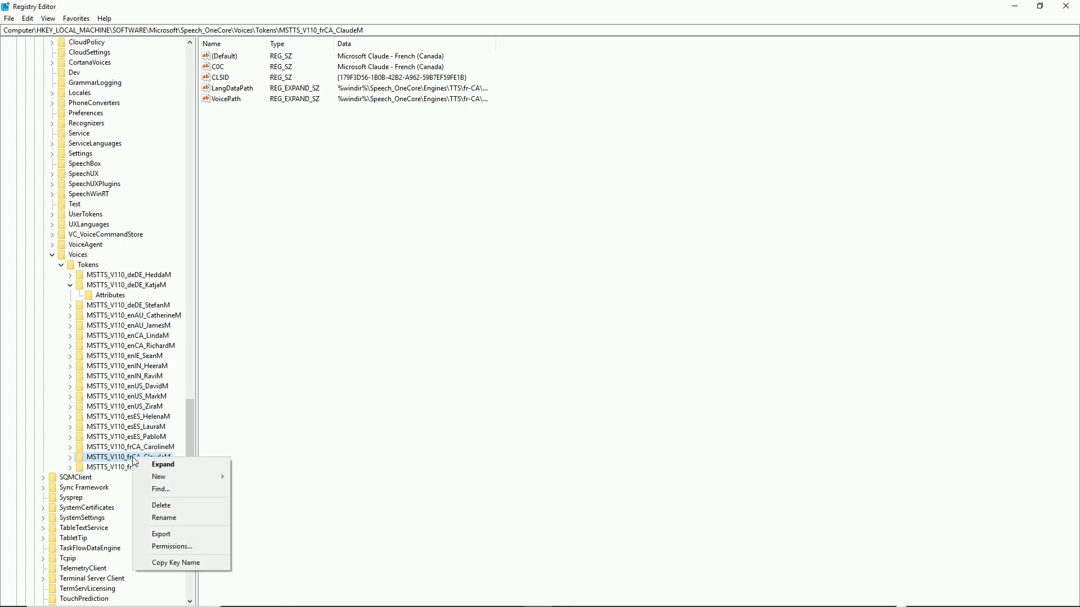
click(168, 535)
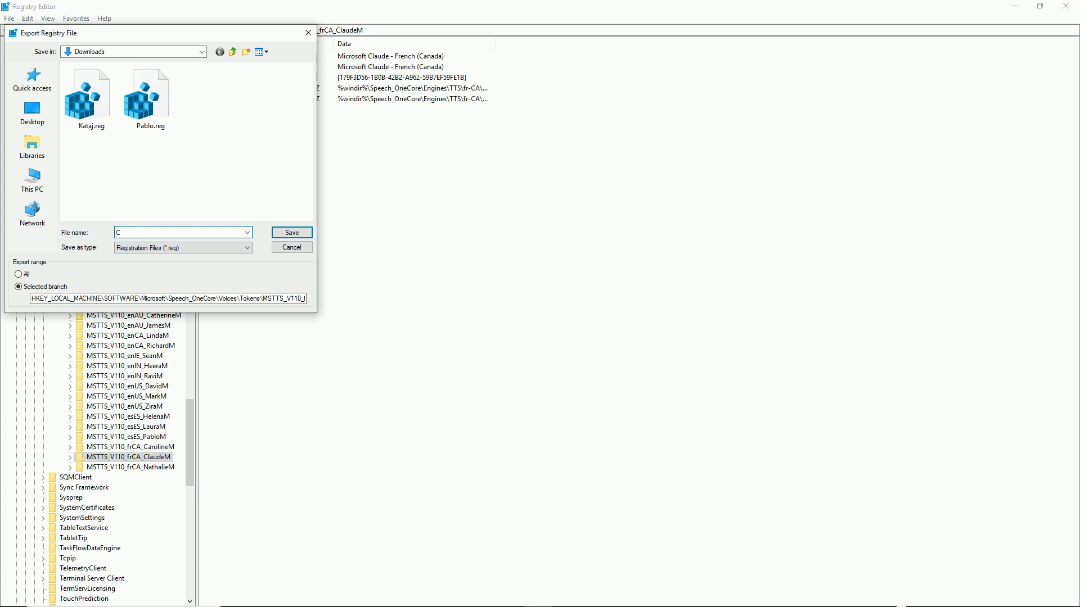
text(Claude)
click(292, 233)
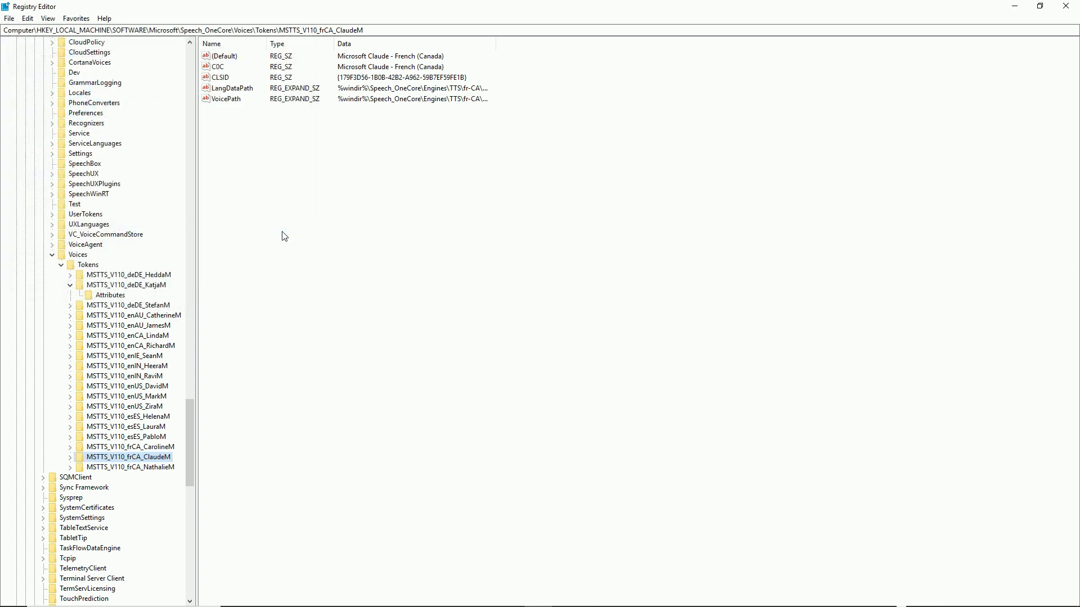
mouse_move(563, 604)
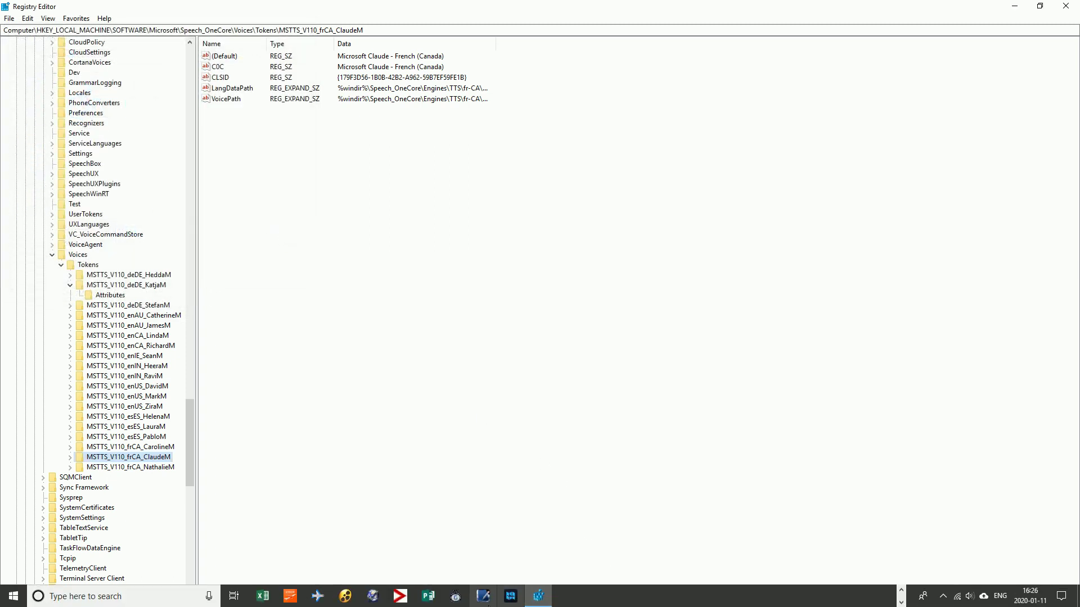
Open File Explorer to Downloads and bring up the context menu for Claude.reg
click(906, 594)
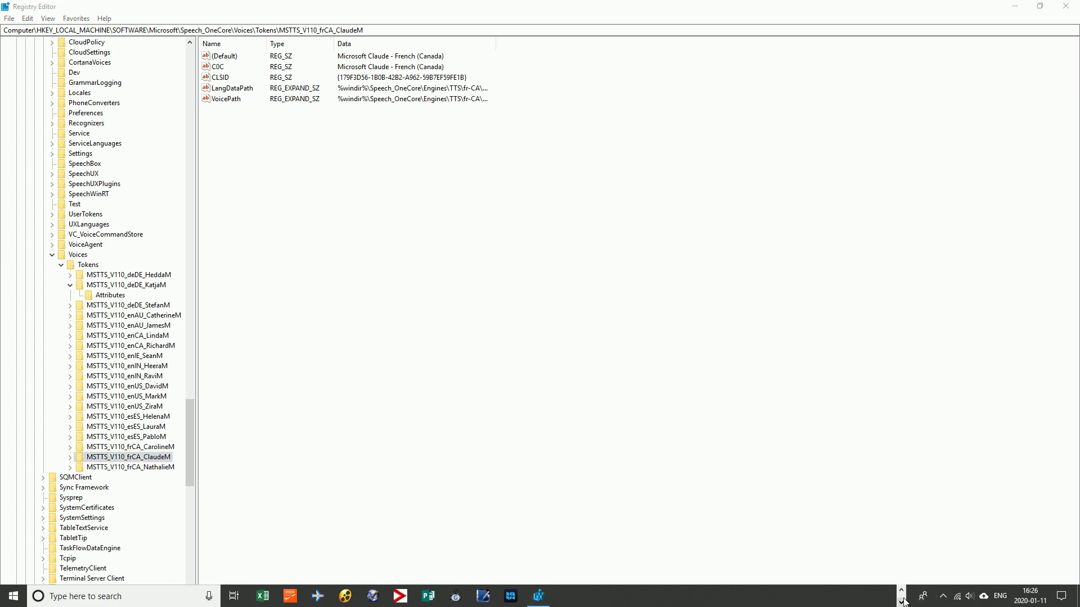
click(901, 598)
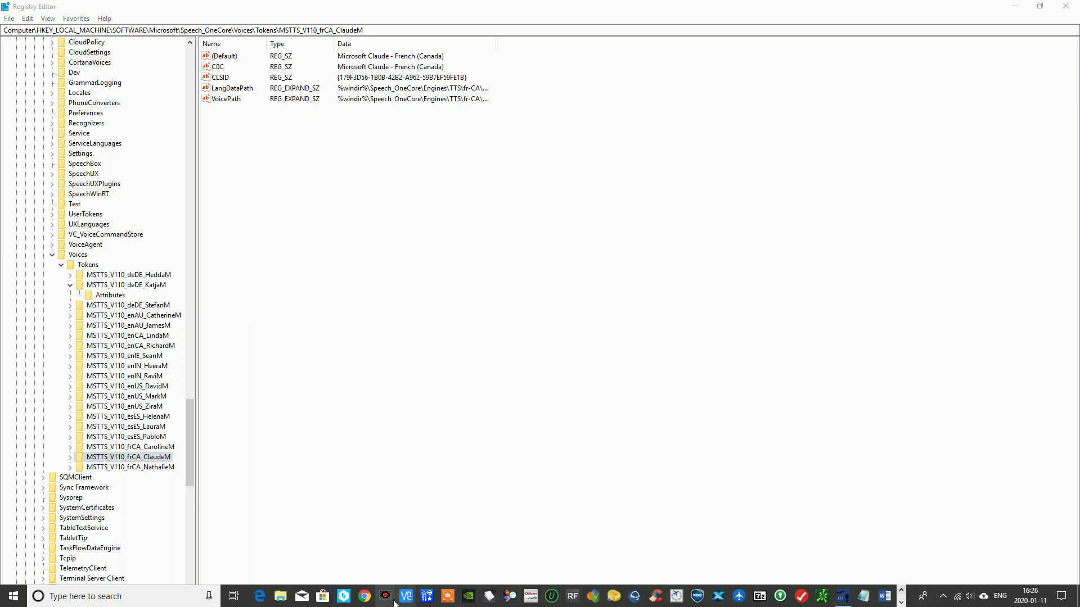
click(279, 597)
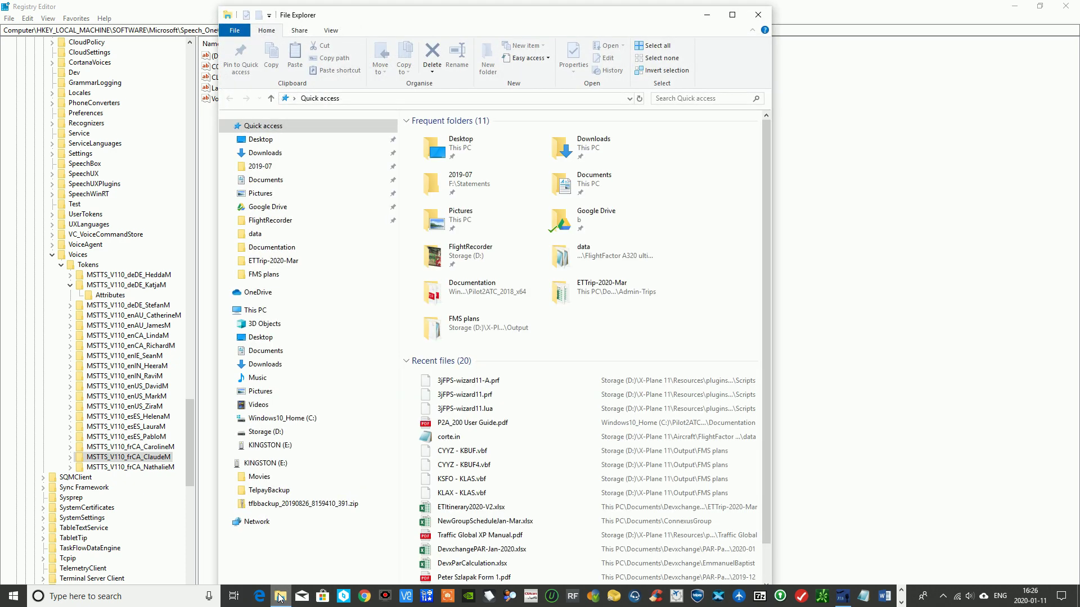
click(262, 365)
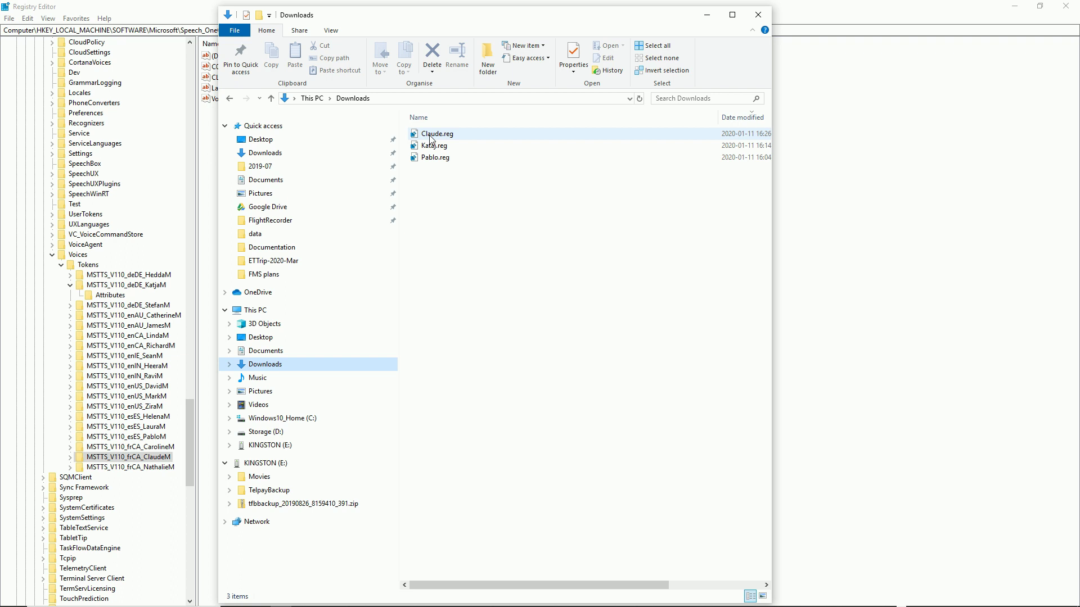
right_click(431, 139)
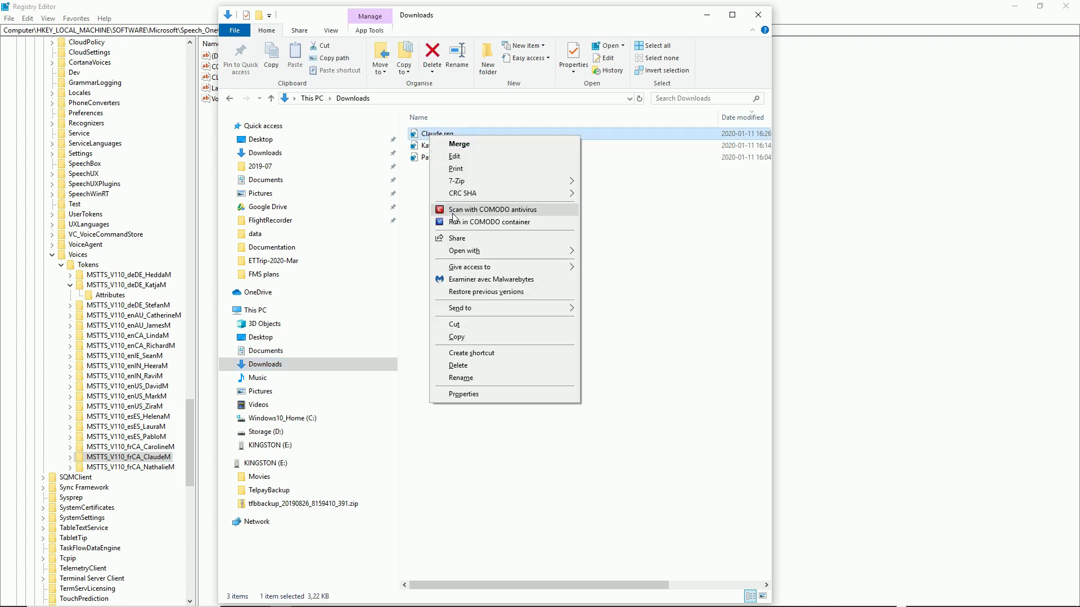
Open Claude.reg in Notepad, delete '_OneCore' from both key paths, and save
mouse_move(491, 246)
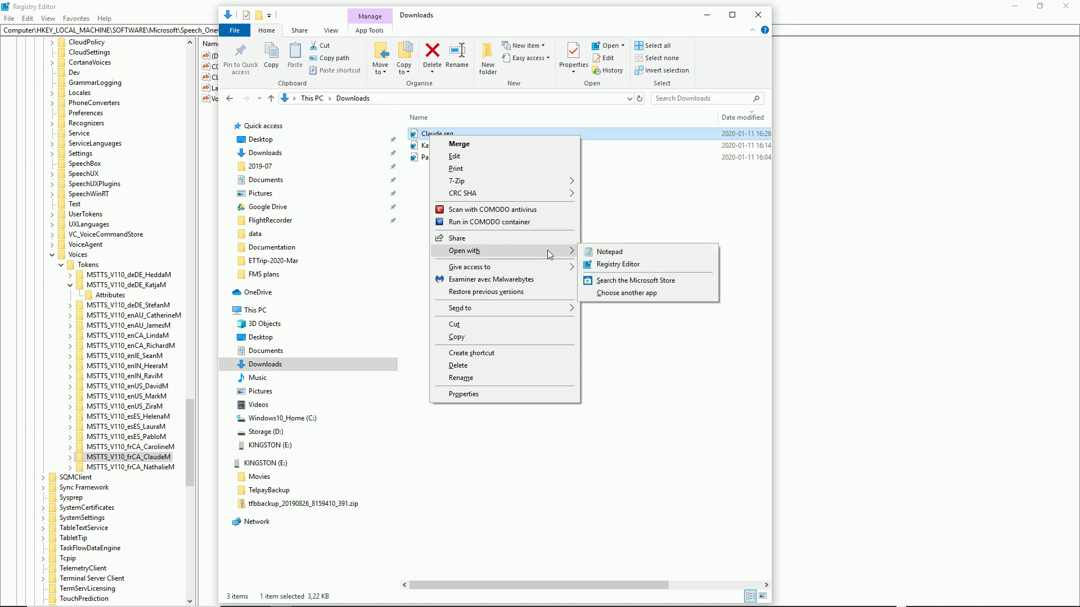
click(601, 252)
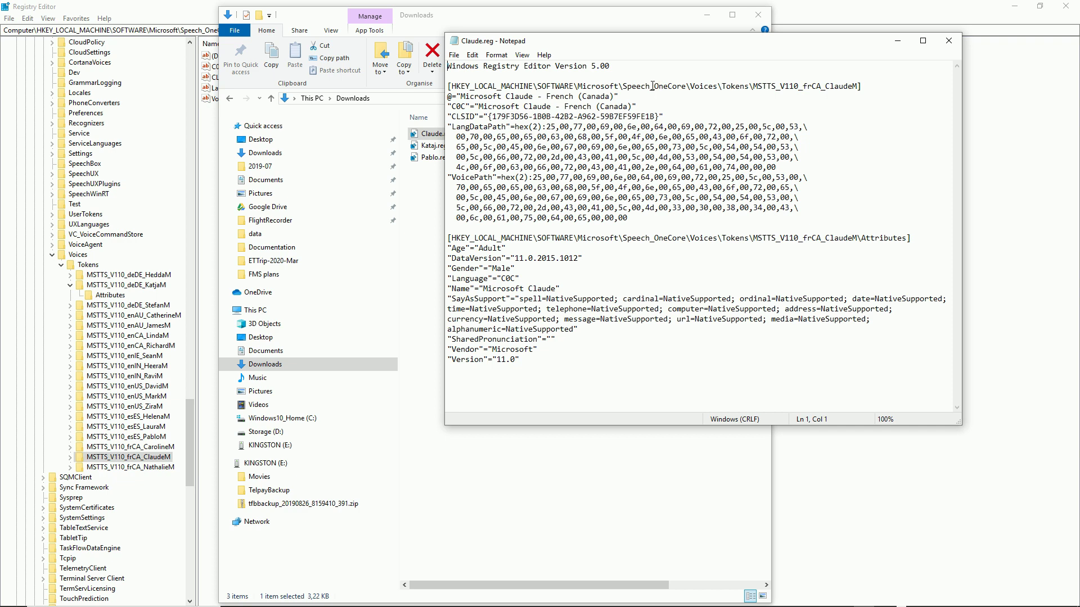
drag(651, 86, 686, 89)
key(Delete)
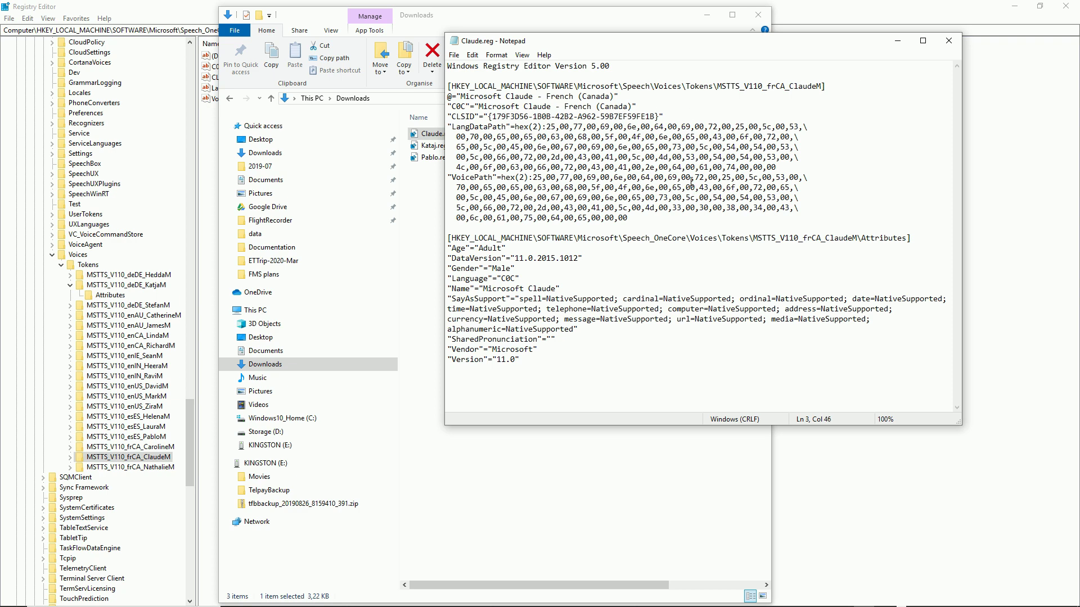
drag(651, 238, 685, 236)
key(Delete)
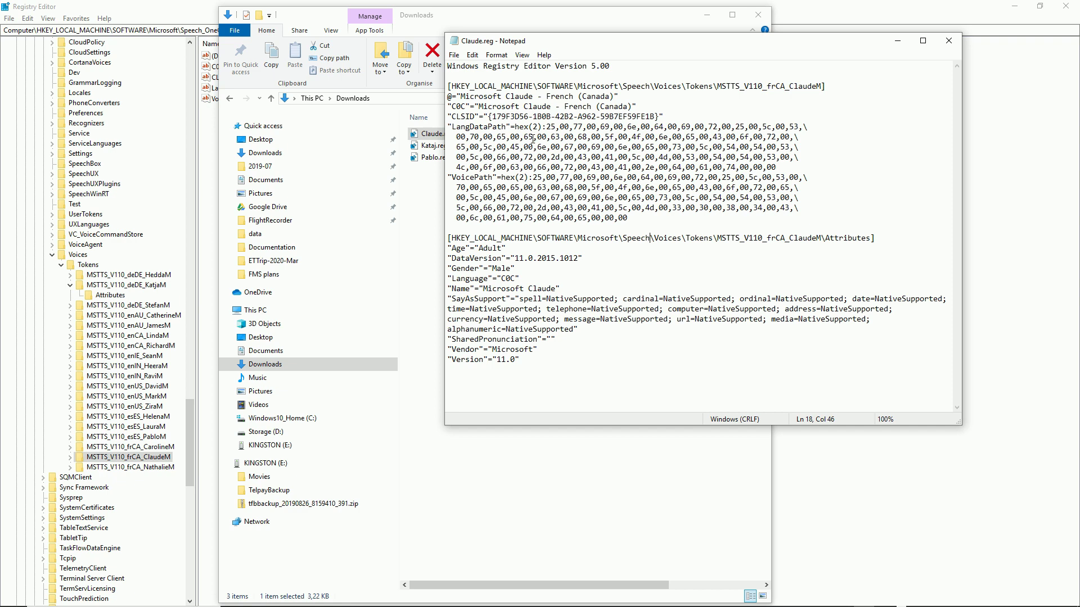
click(453, 55)
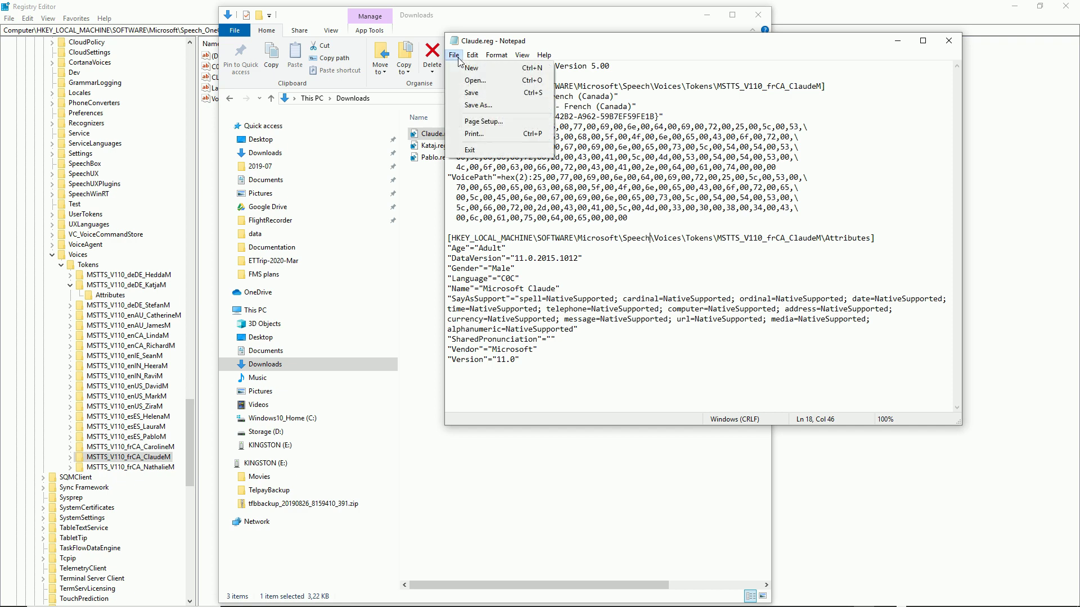
click(467, 92)
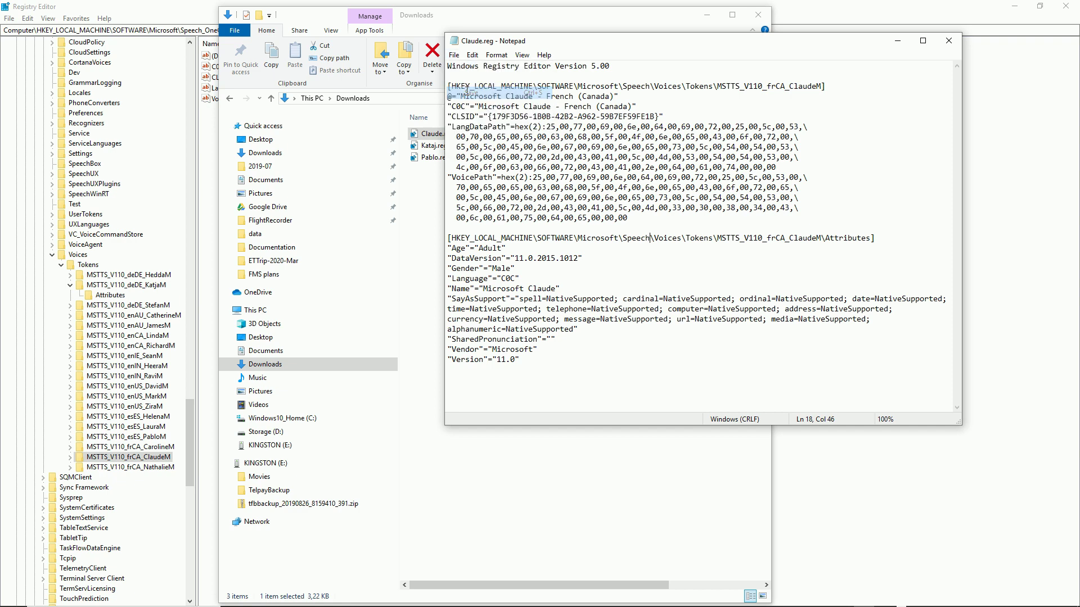
Close Notepad and merge Claude.reg into the registry, confirming the UAC and success prompts
click(955, 49)
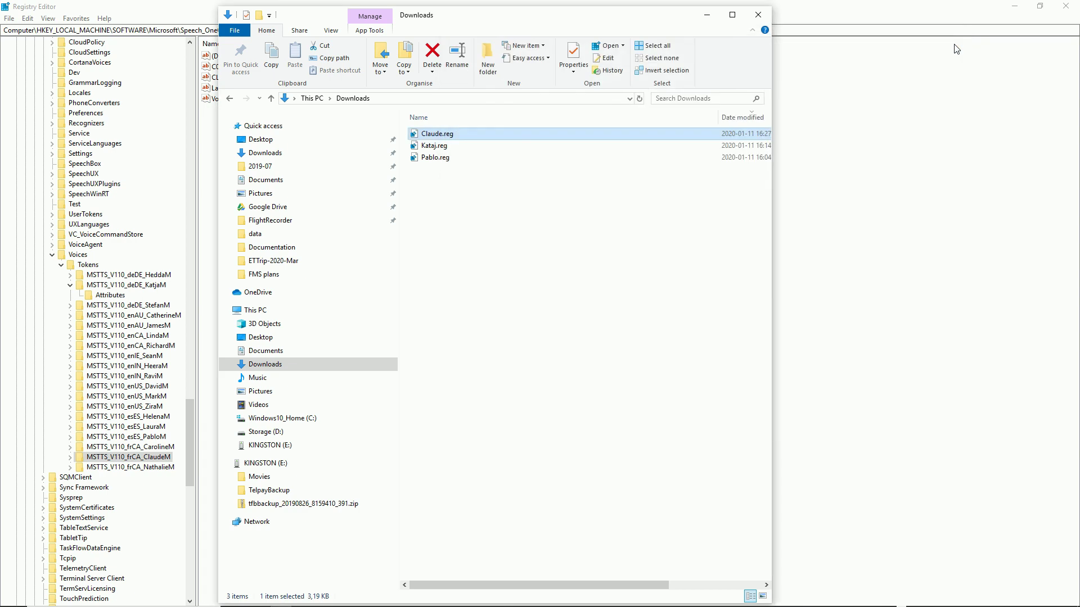
right_click(423, 135)
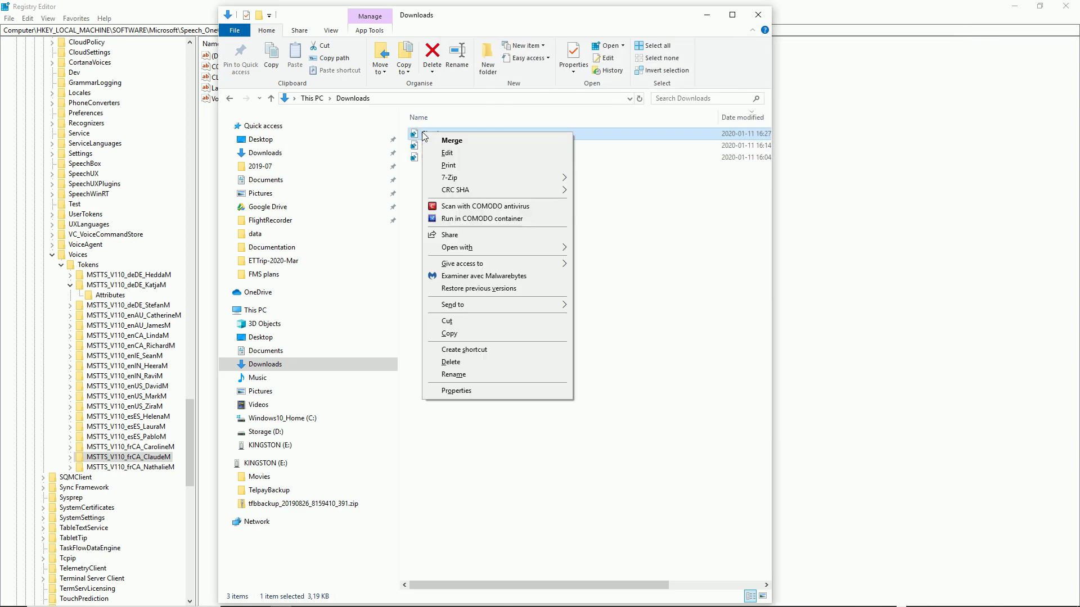
click(458, 142)
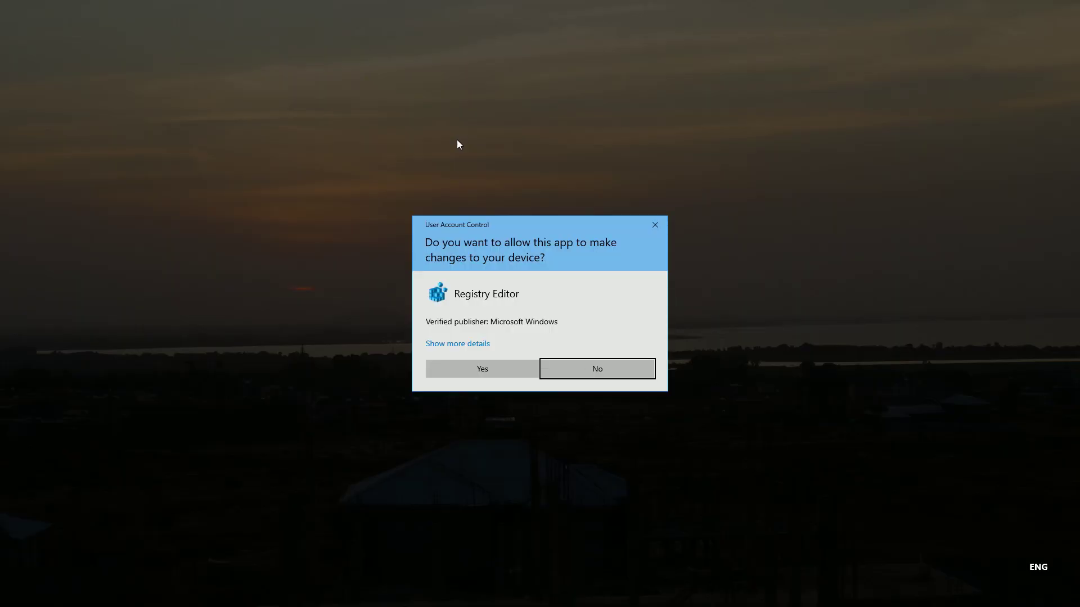
click(471, 369)
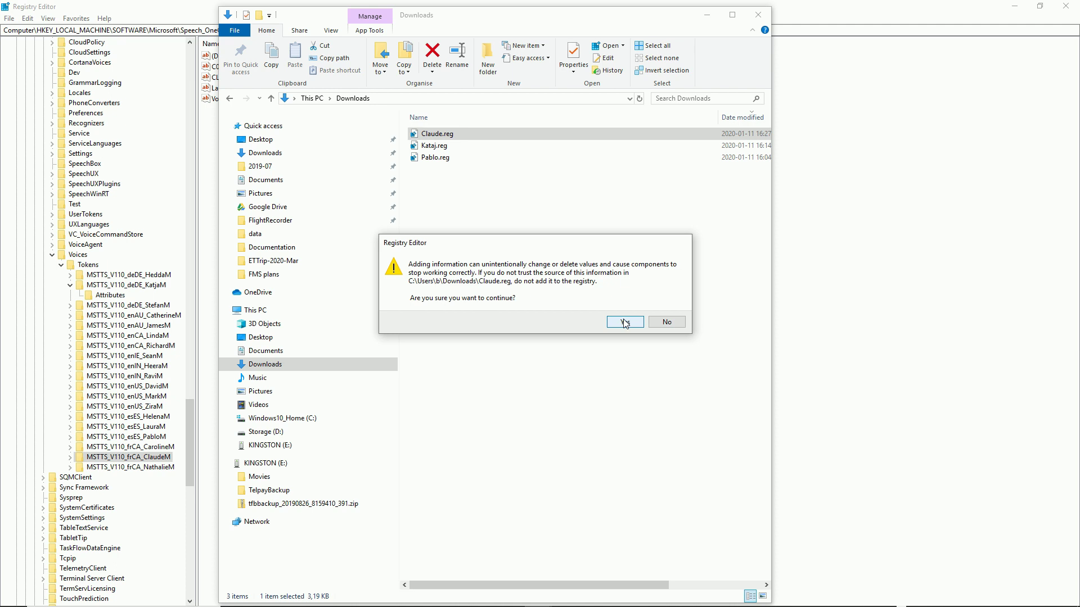
click(624, 323)
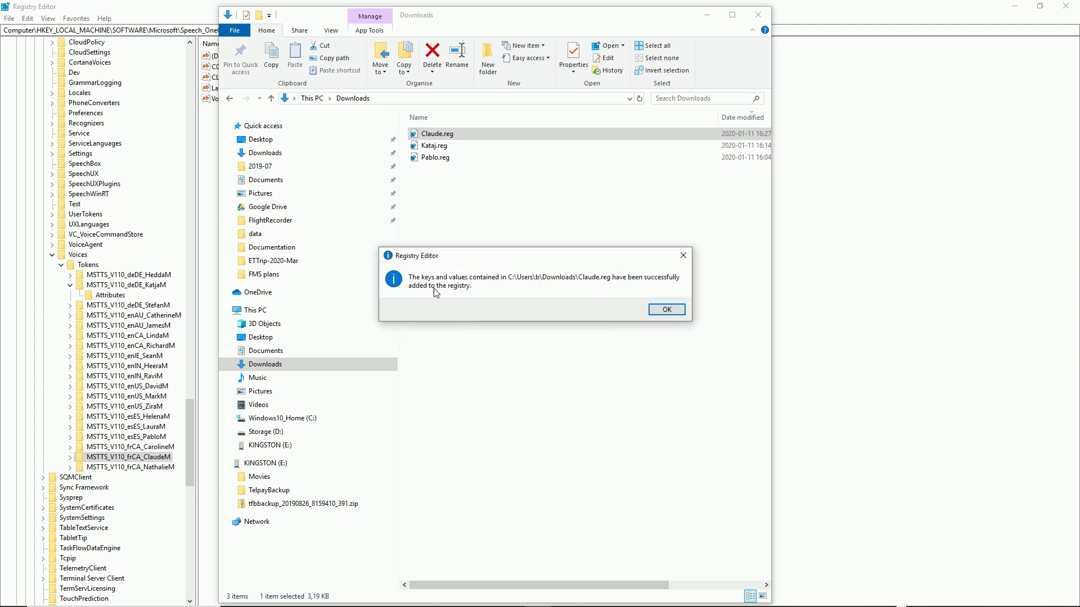
click(667, 309)
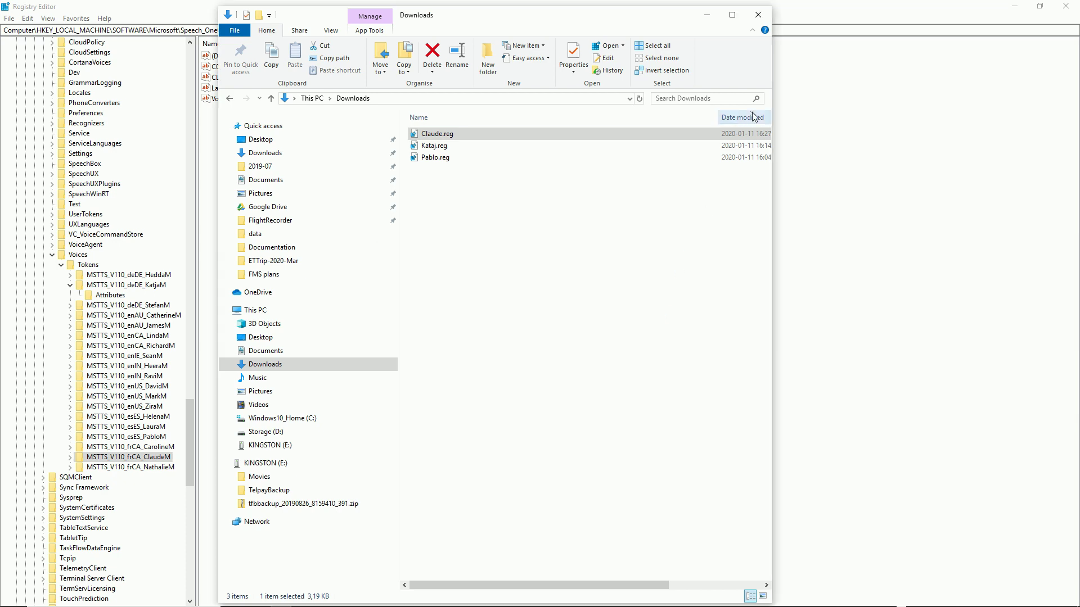
Close File Explorer and Registry Editor, then relaunch Pilot2ATC from the taskbar
click(757, 18)
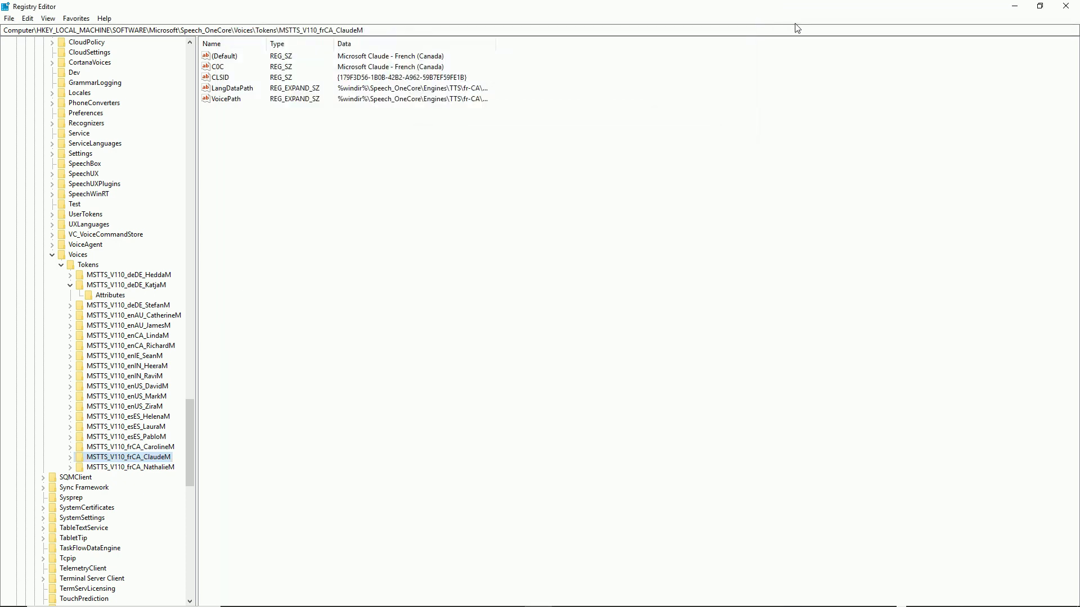
click(1063, 8)
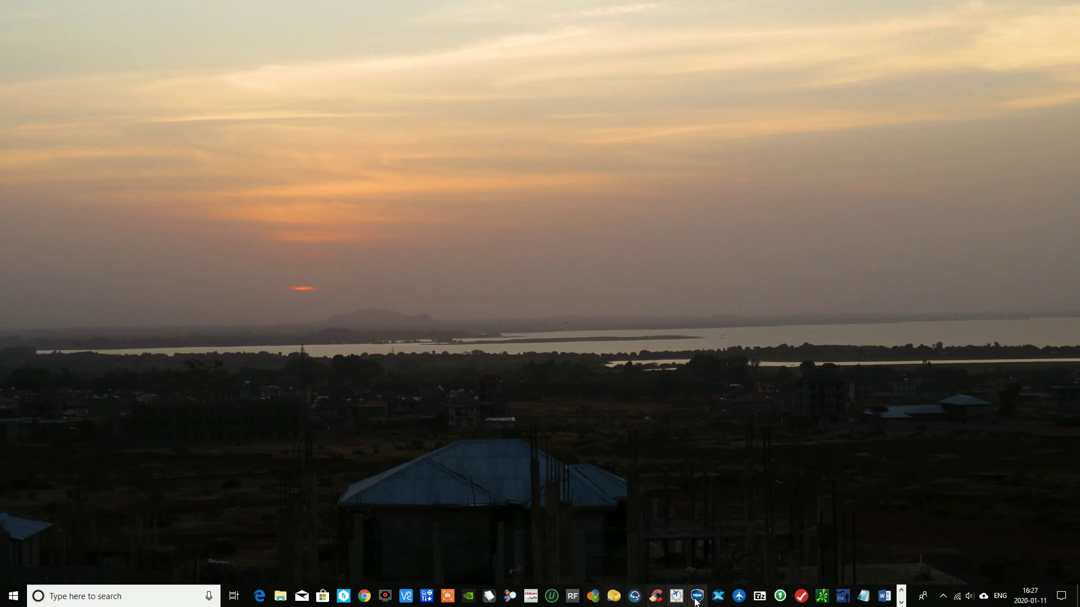
click(842, 597)
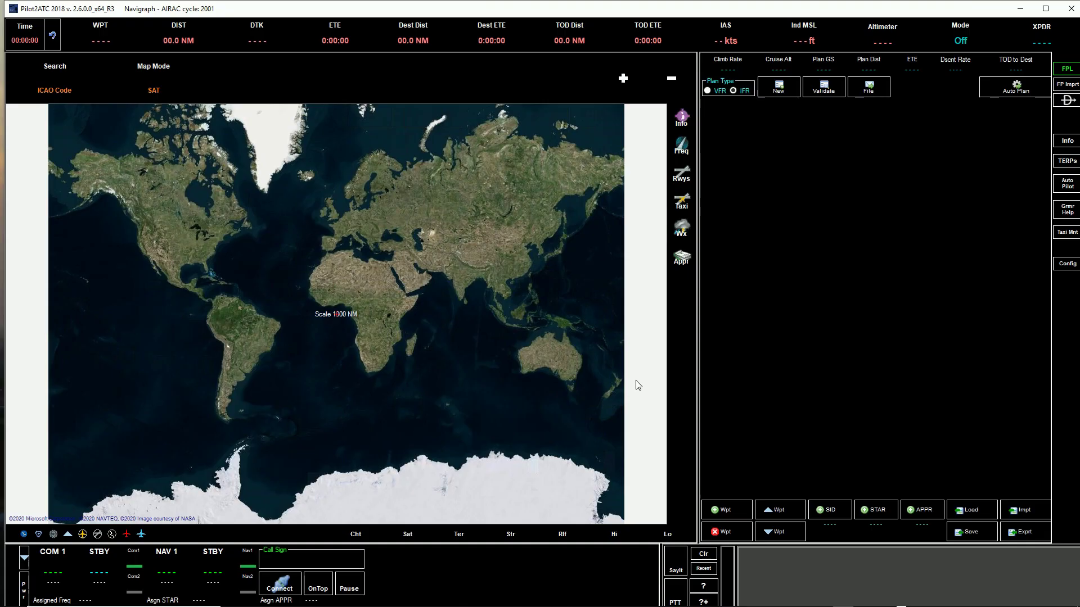
Assign Microsoft Claude as the ATIS voice in the Speech > Voices configuration
click(1045, 9)
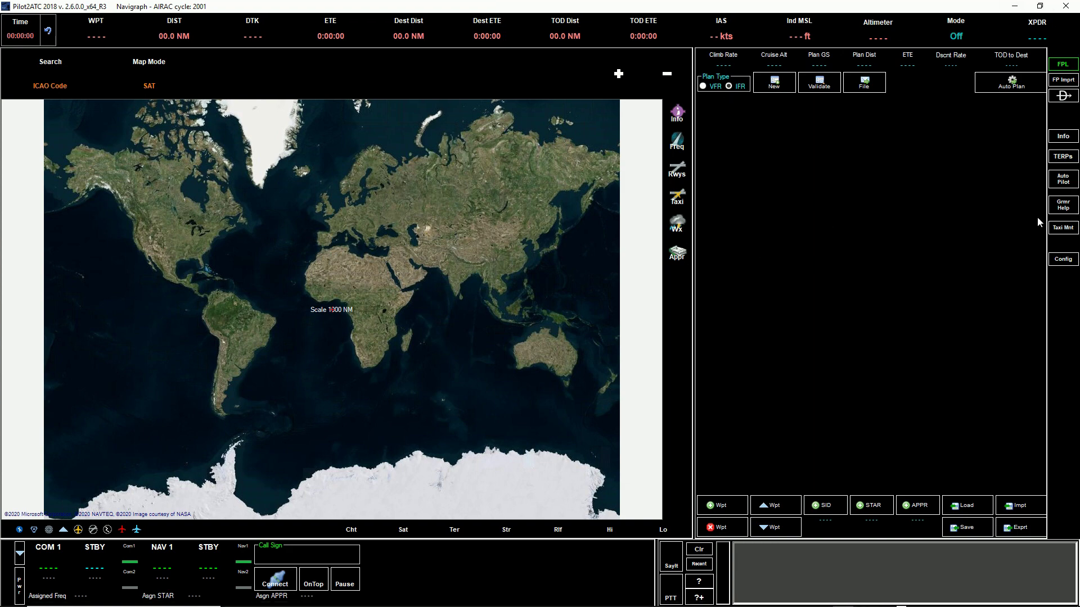
click(1062, 260)
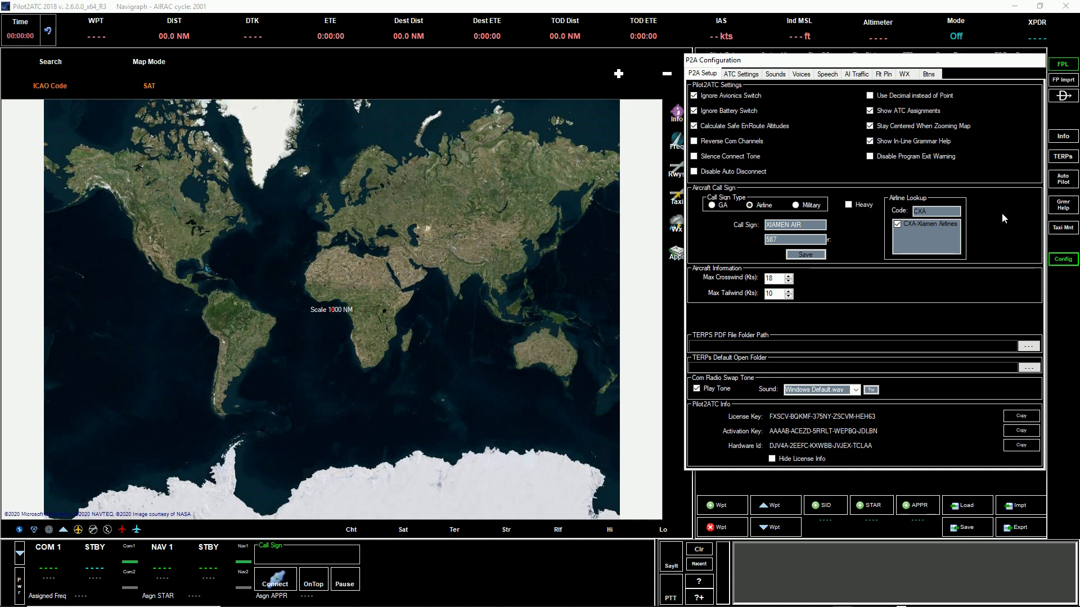
click(825, 75)
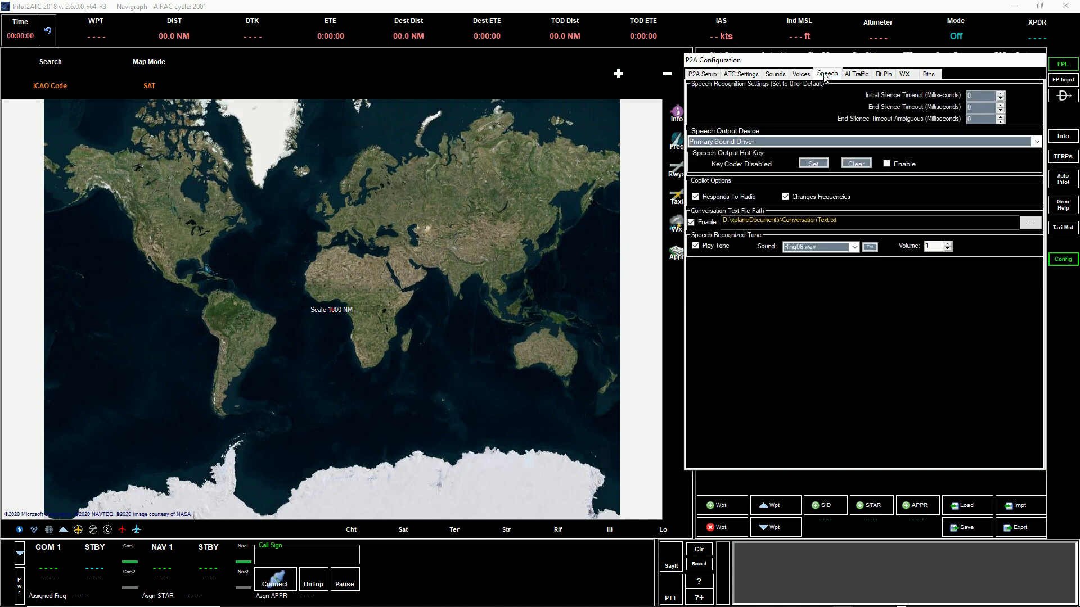
click(803, 74)
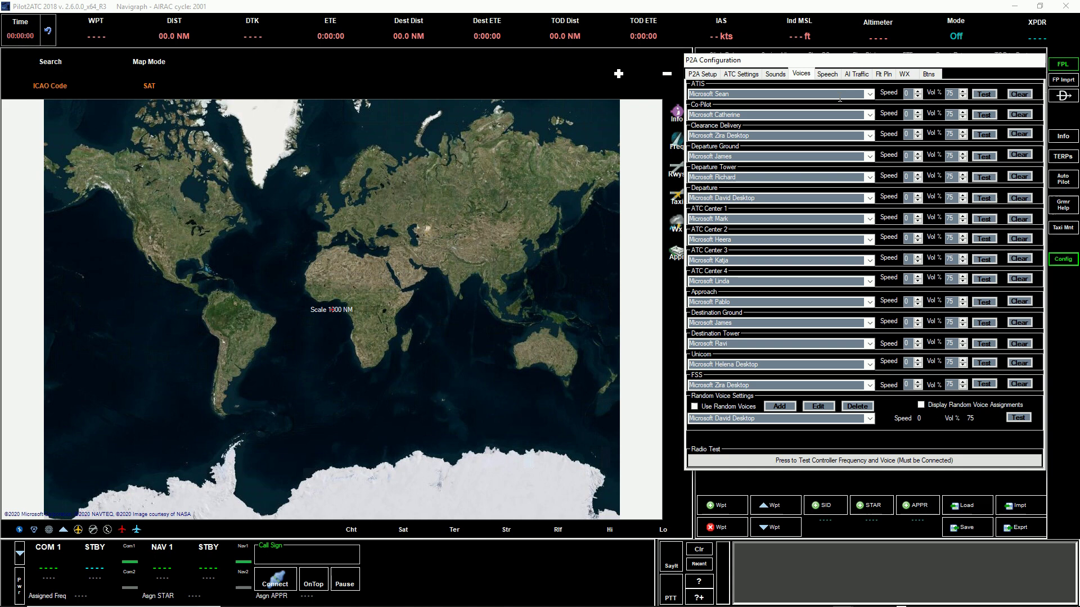
click(869, 94)
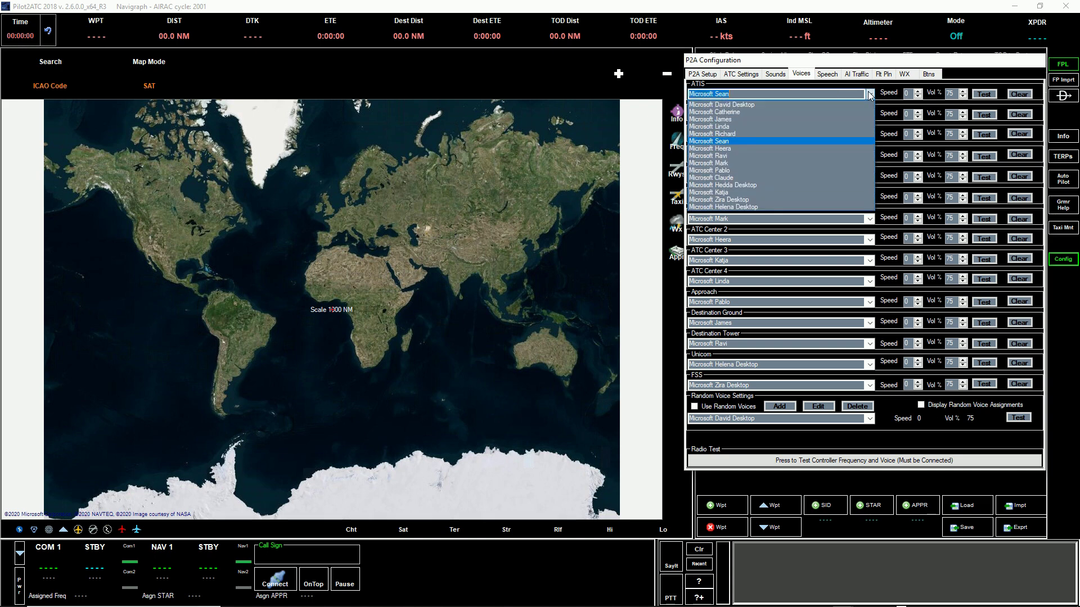
click(747, 178)
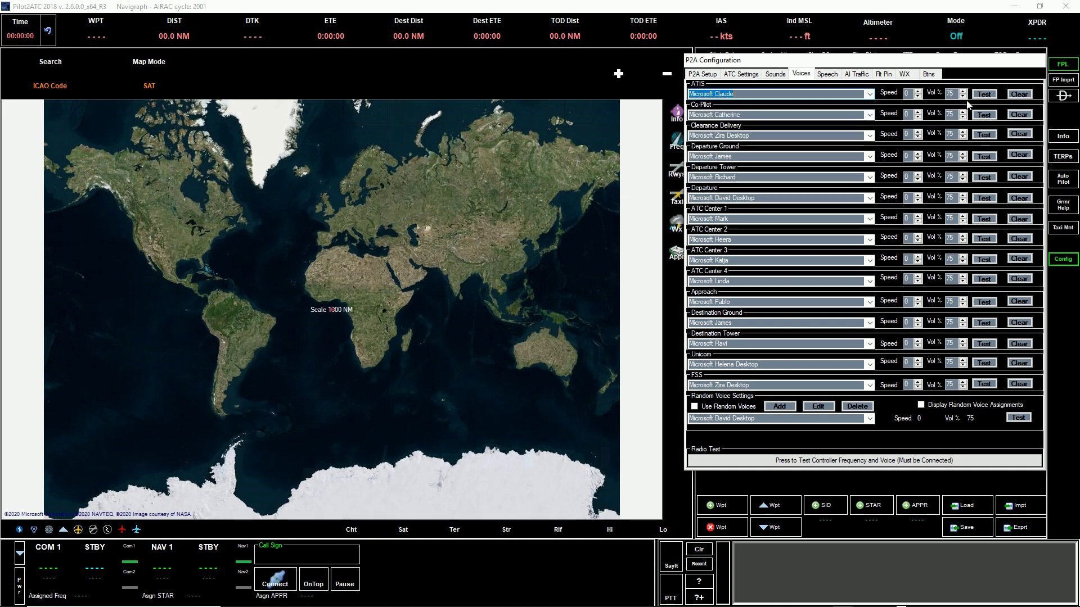
Test the Microsoft Claude ATIS voice against the Departure Ground and Departure Tower voices
click(984, 95)
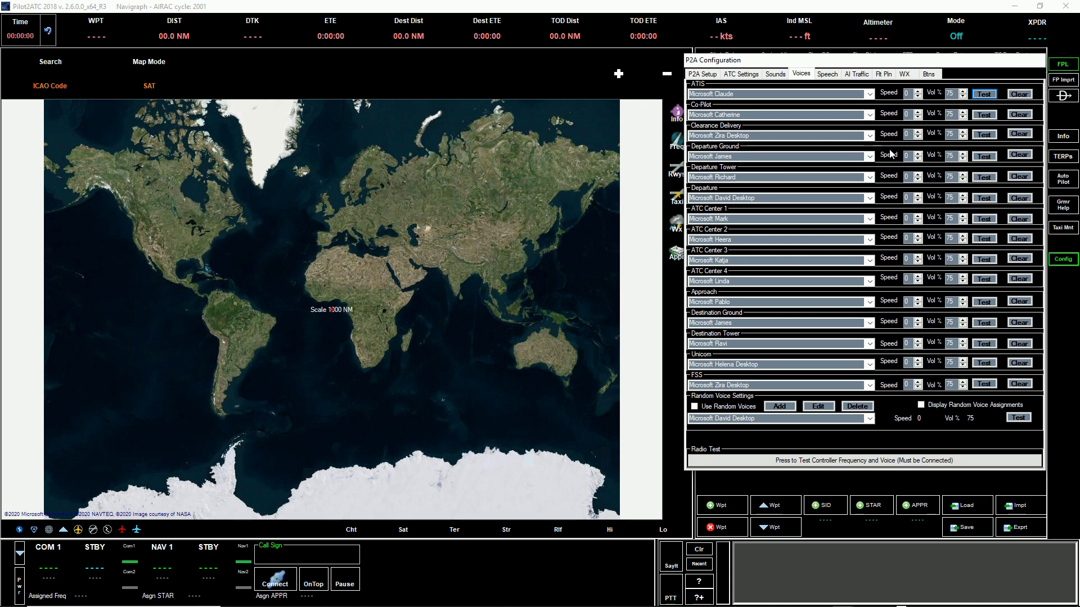
click(982, 157)
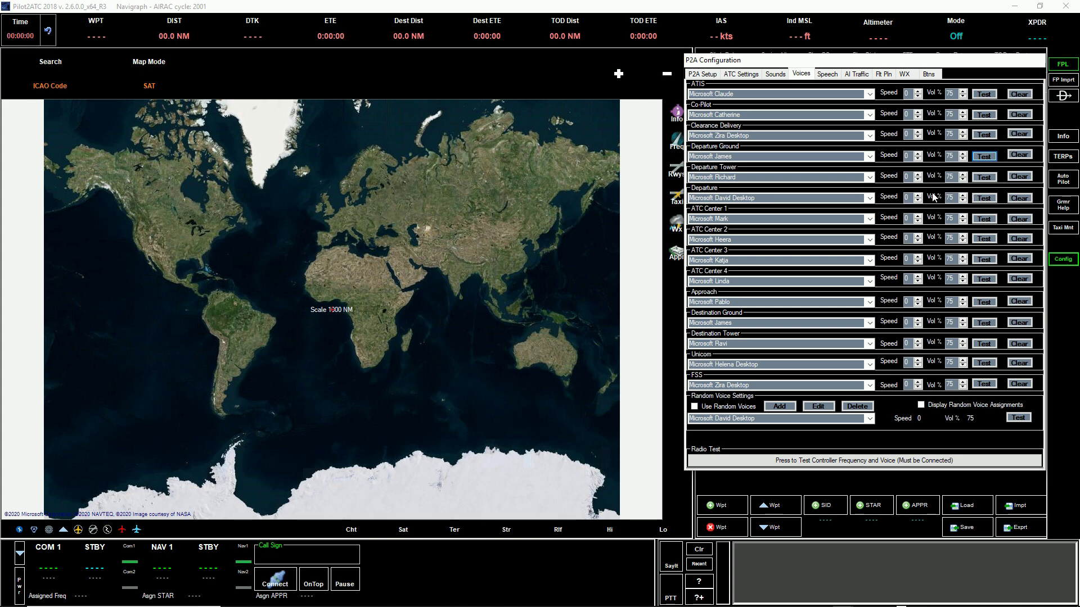
click(991, 179)
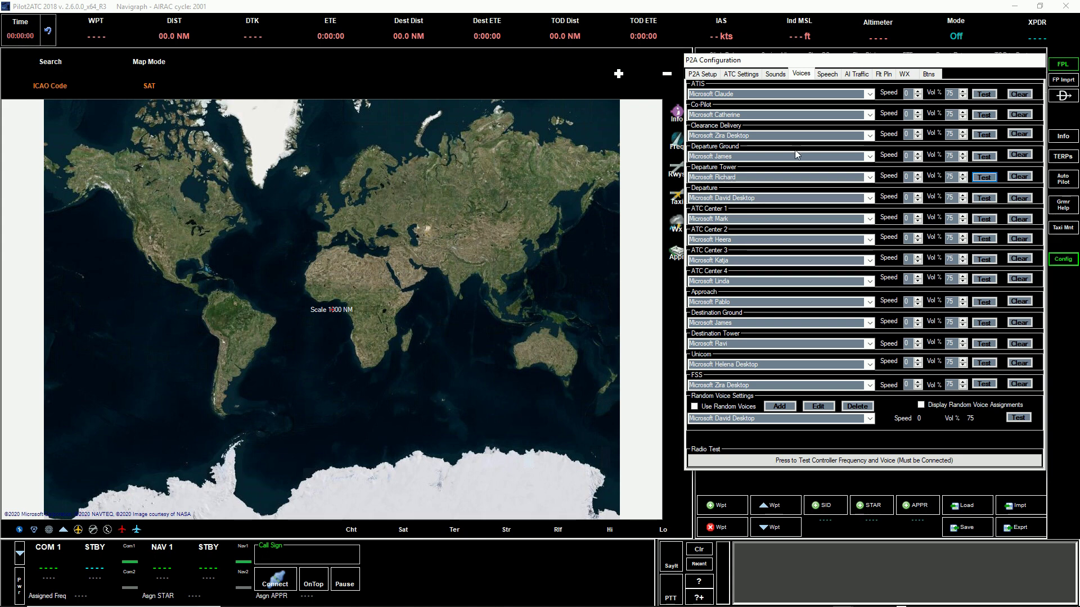
click(869, 94)
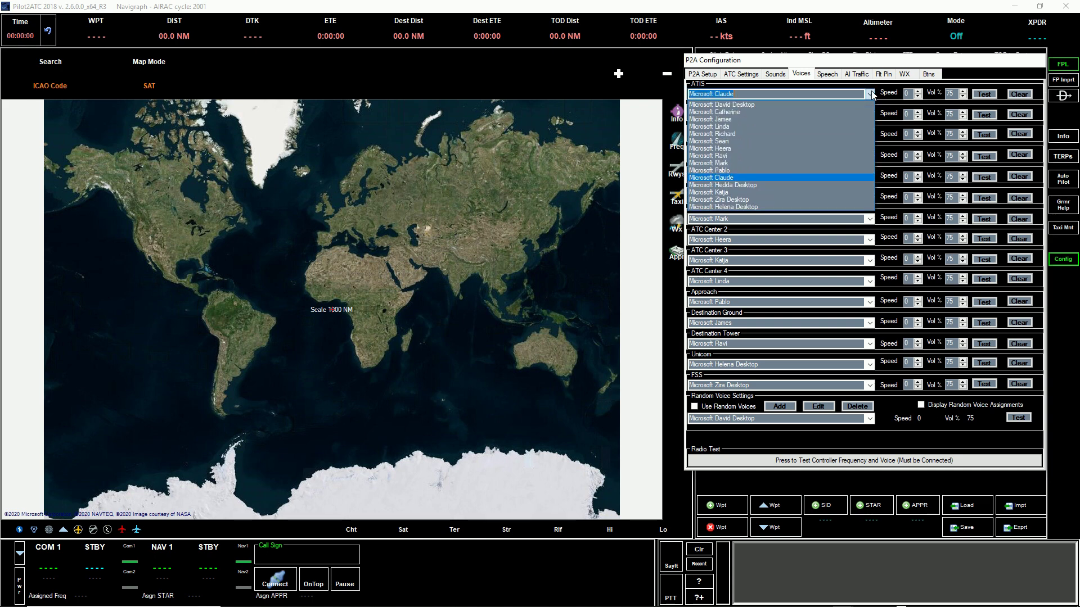
Switch the ATIS voice back to Microsoft Sean, test it, and close the configuration panel
click(726, 140)
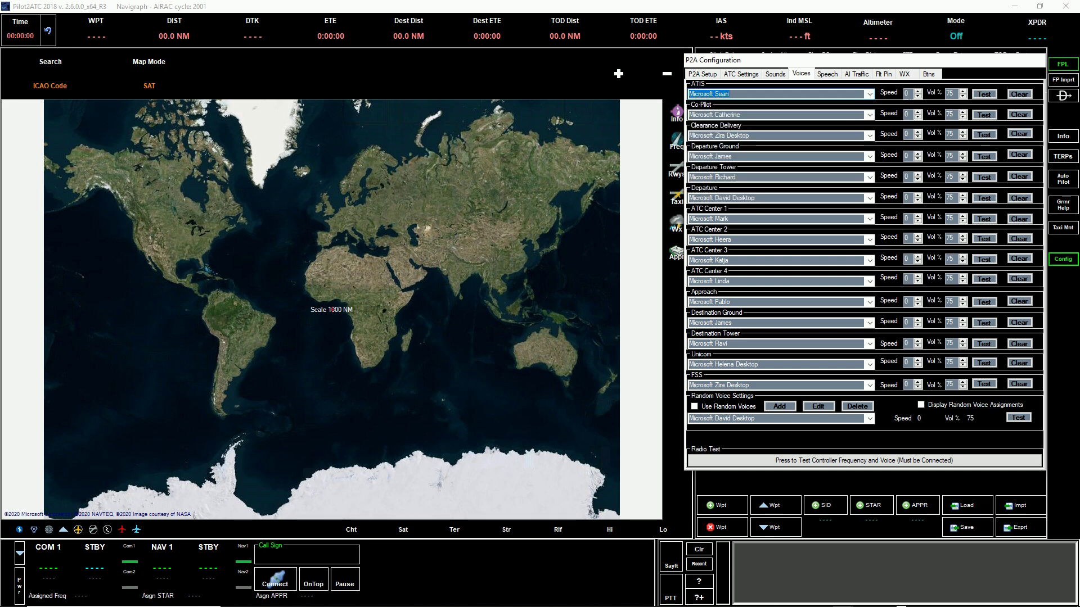
click(984, 94)
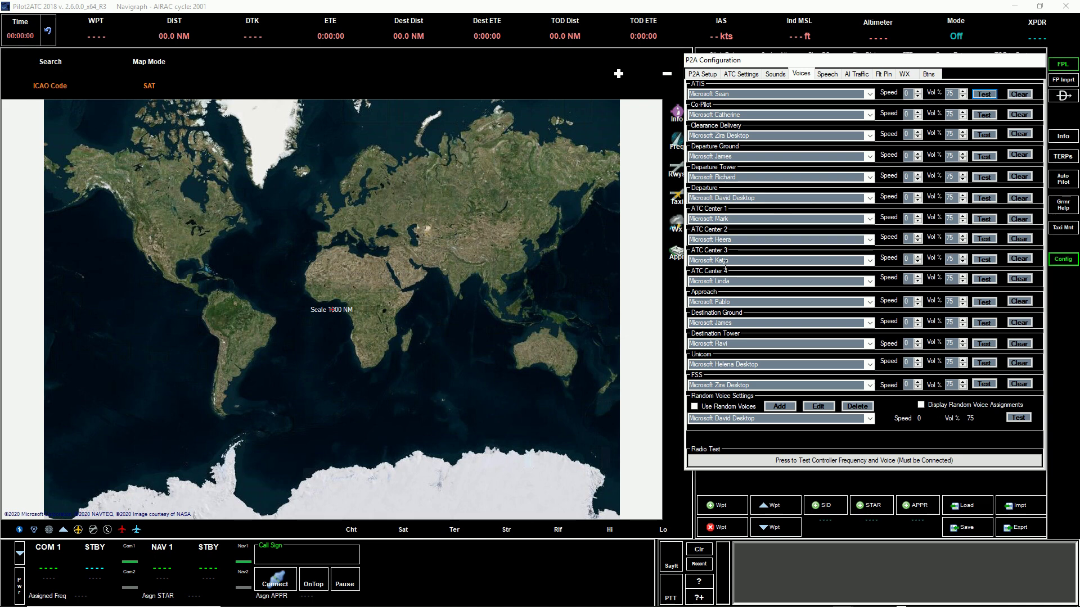
click(1063, 260)
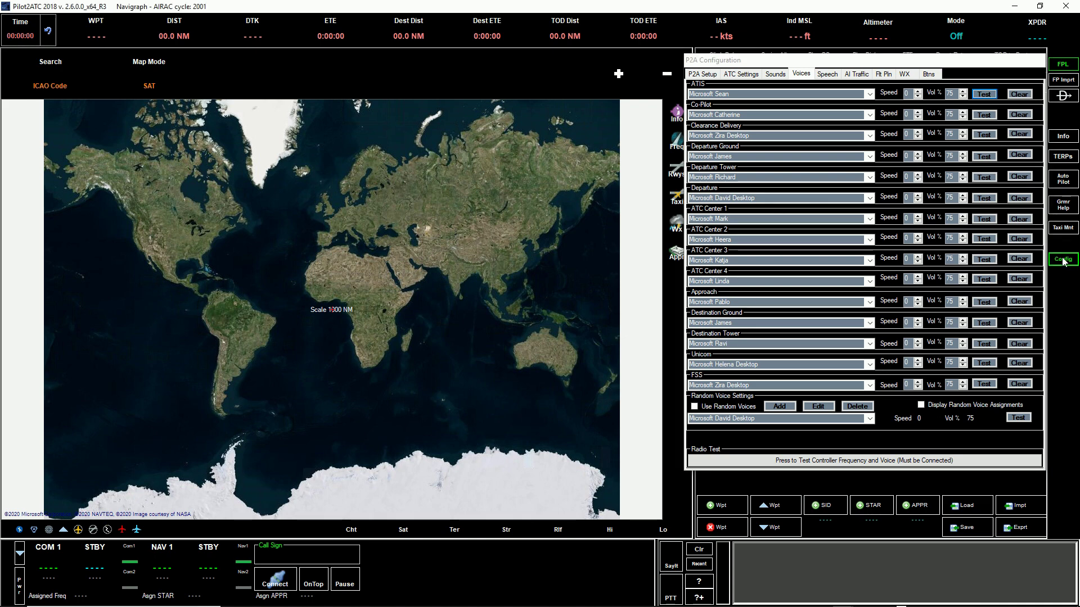